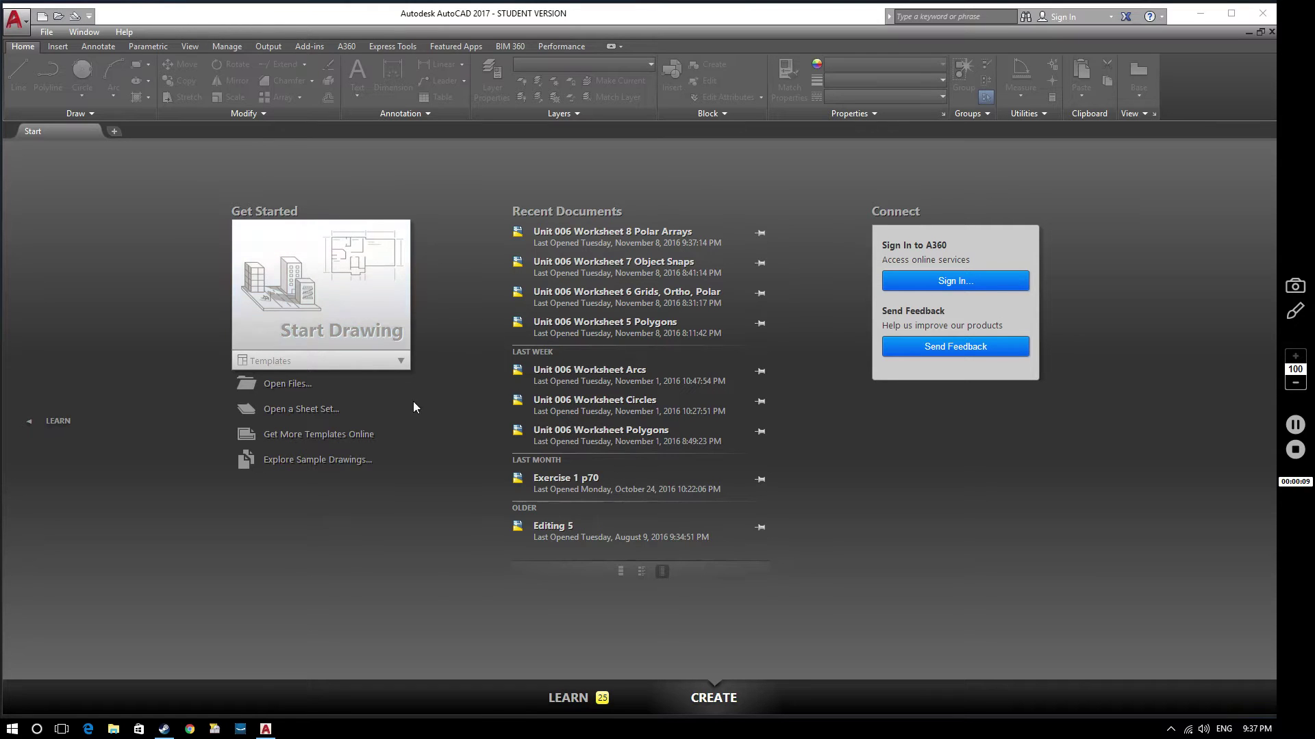
# Create a new blank drawing, Drawing11, from the Start tab's template list.
pyautogui.click(407, 366)
pyautogui.click(334, 447)
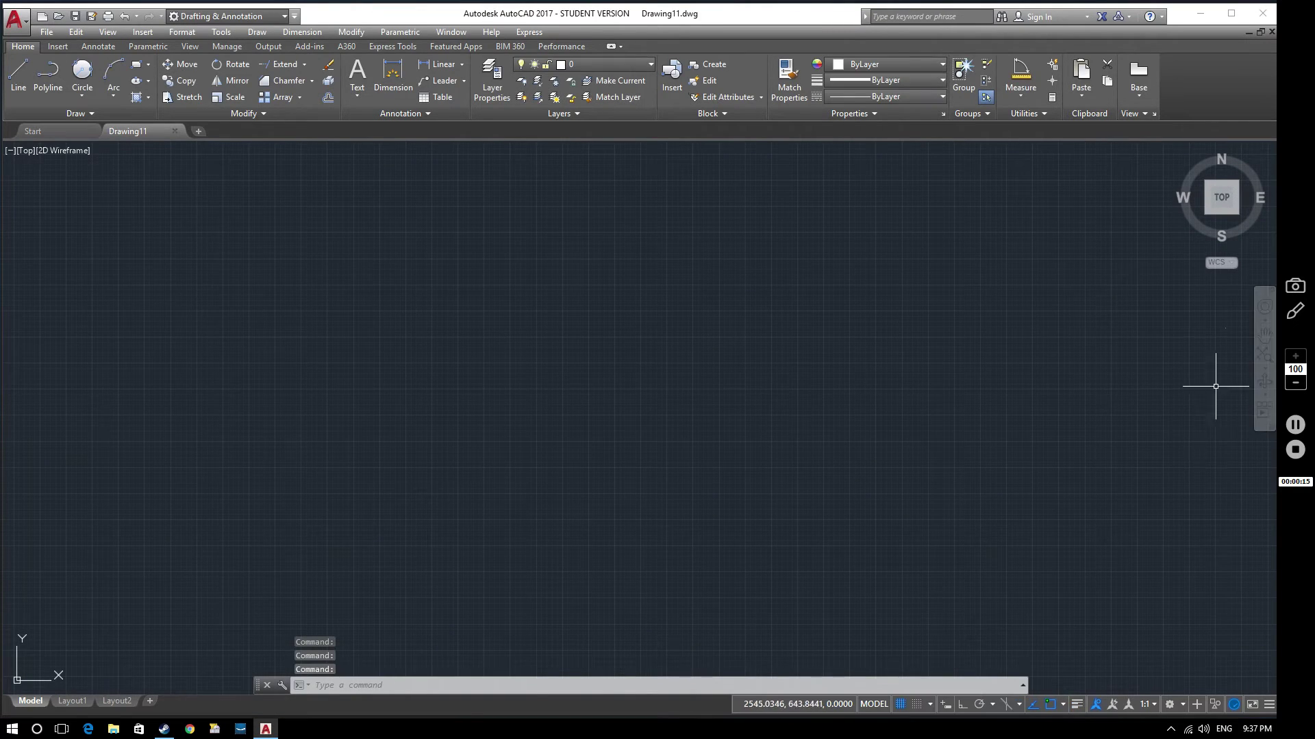
pyautogui.click(1267, 371)
# Zoom to fit the drawing area, then draw a rectangle with length 10 and width 10 near the middle.
pyautogui.click(1238, 441)
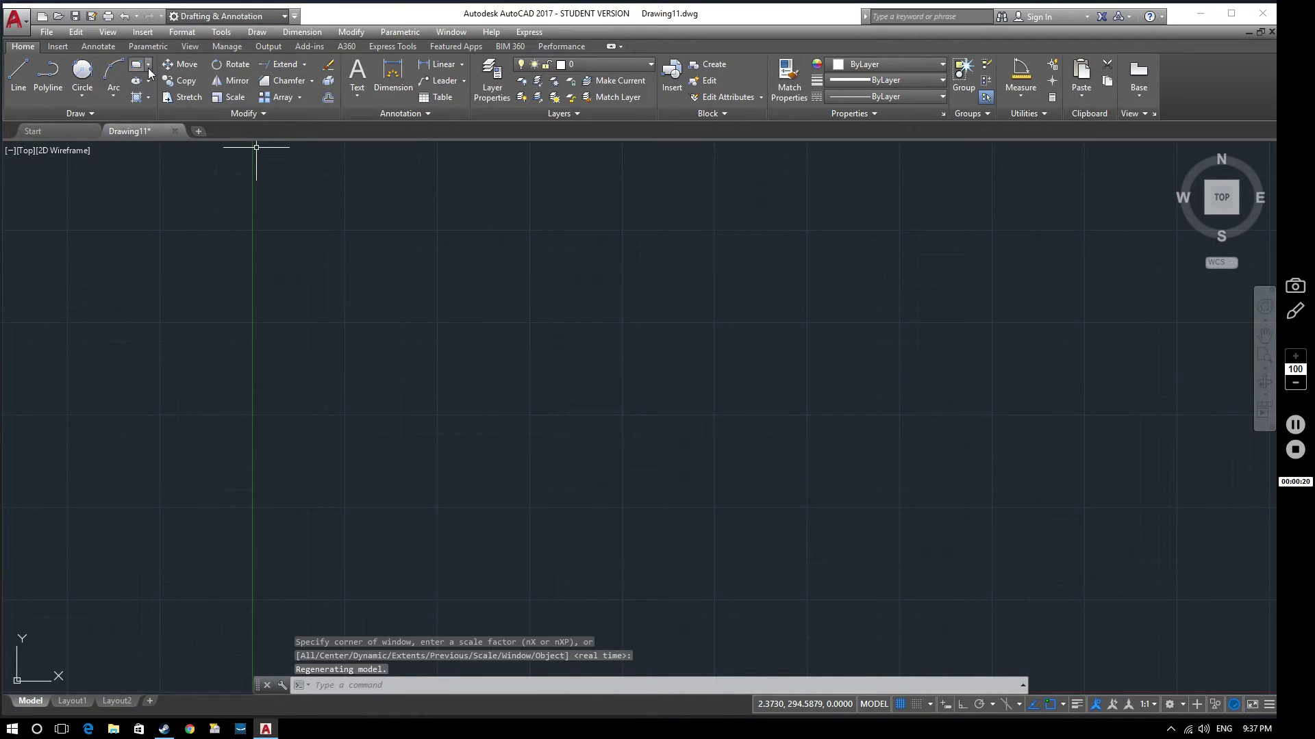
pyautogui.click(137, 66)
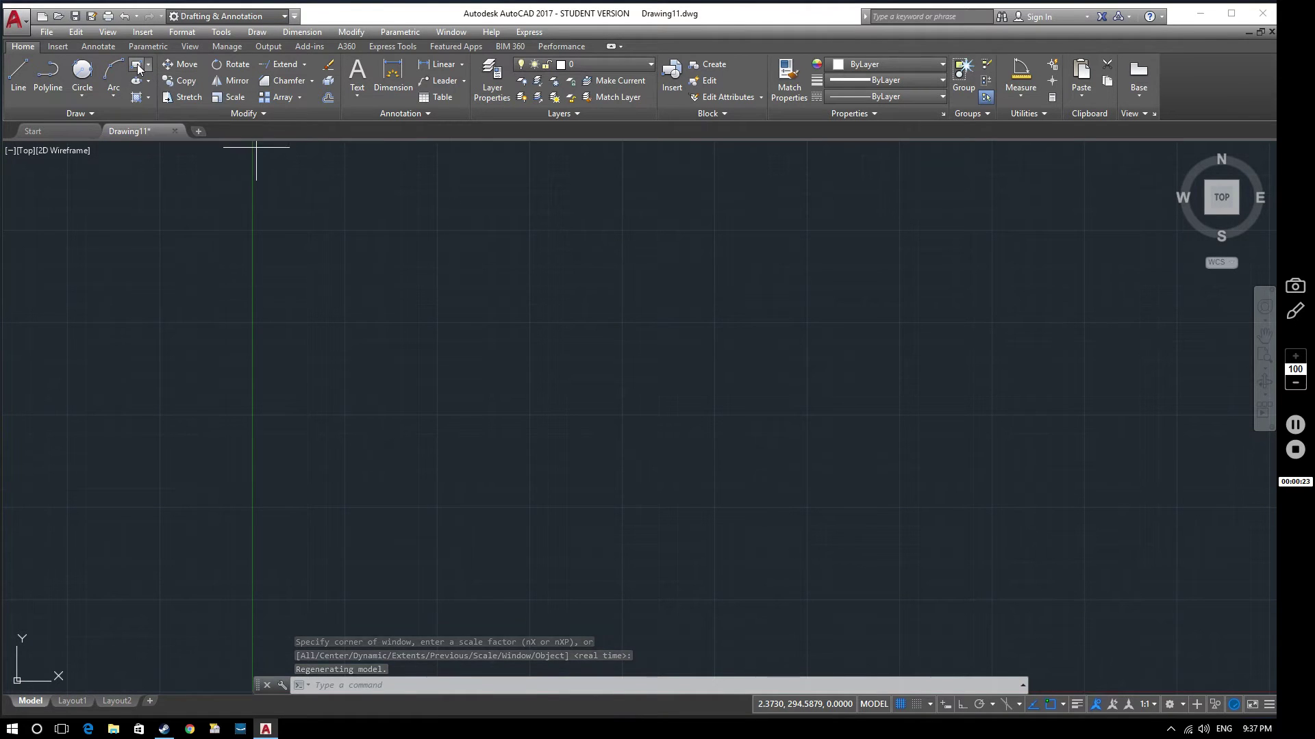
pyautogui.click(613, 370)
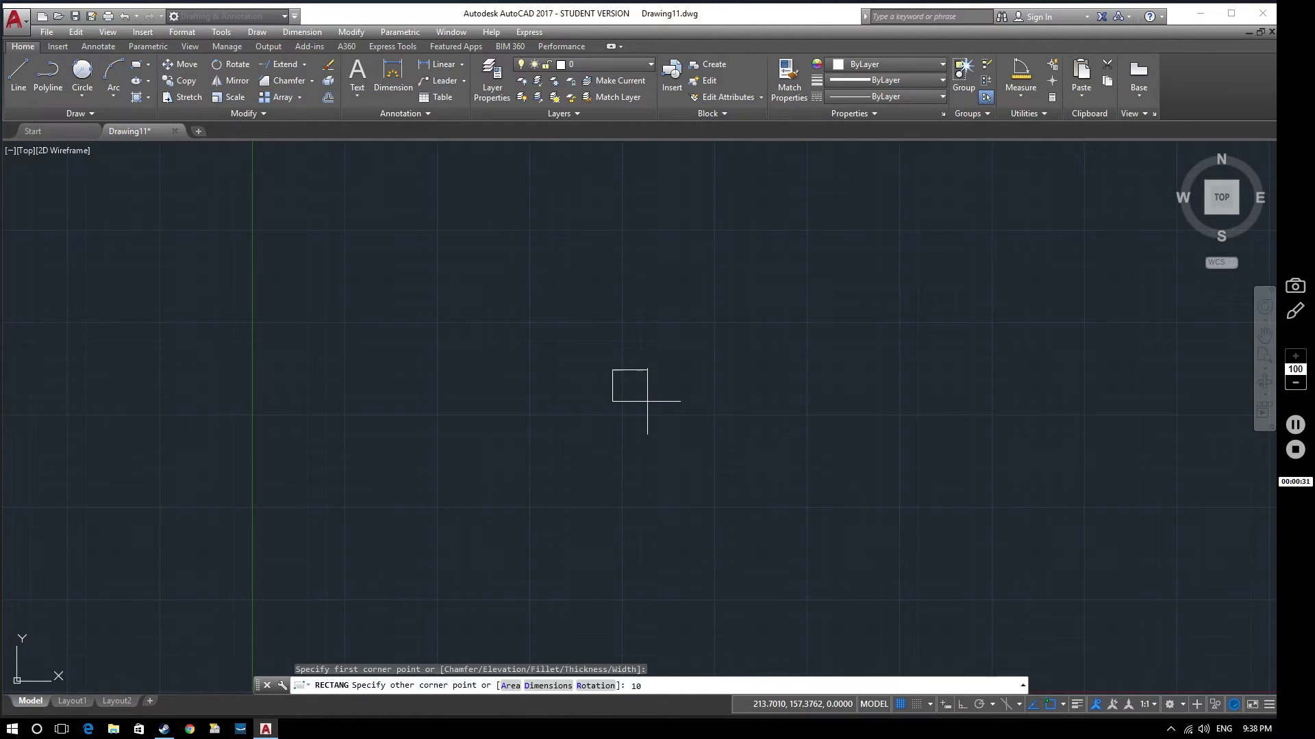
pyautogui.press('BackSpace')
pyautogui.press('BackSpace')
pyautogui.write('D')
pyautogui.press('Return')
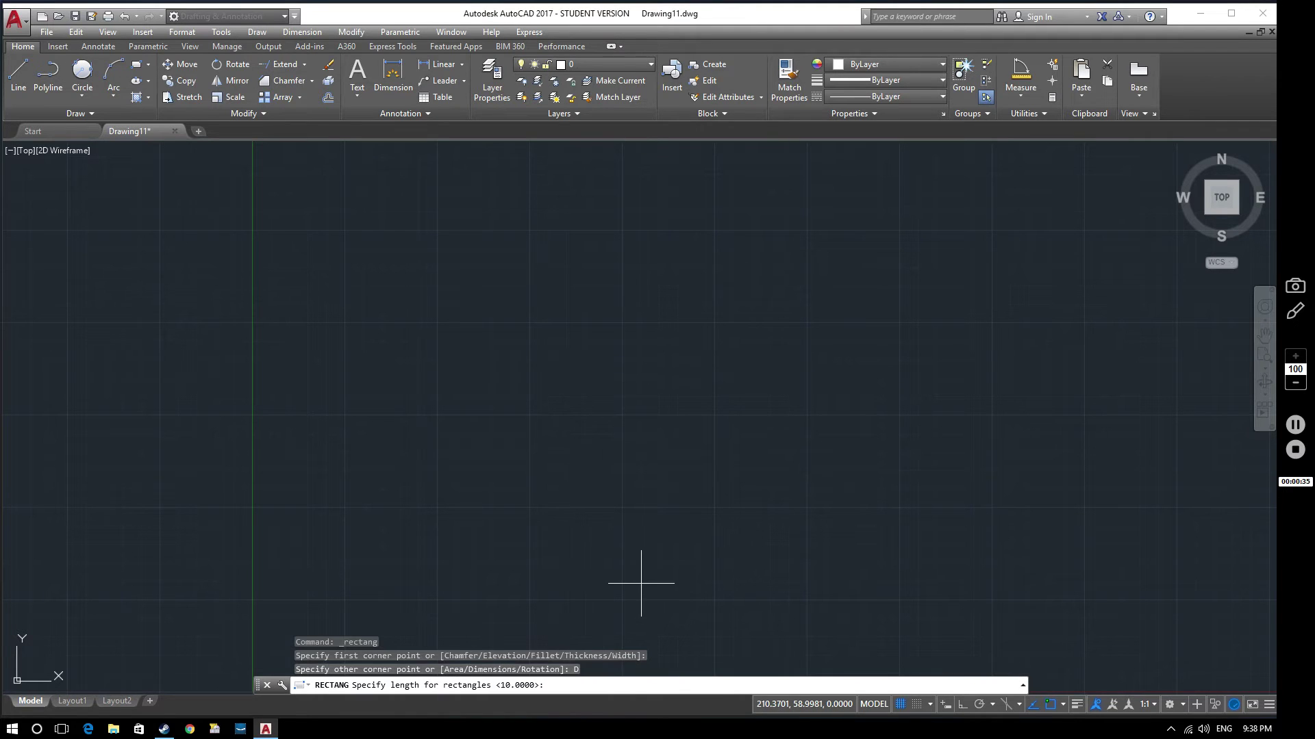
pyautogui.write('10')
pyautogui.press('Return')
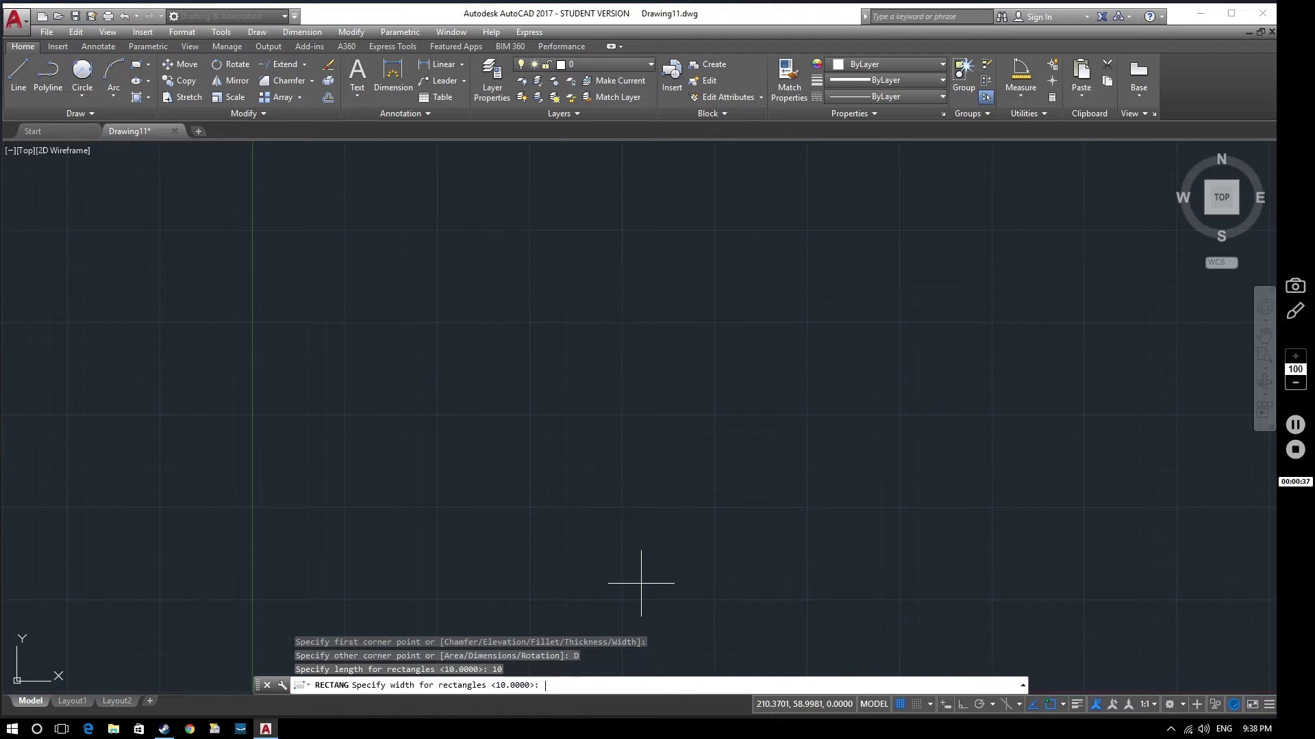
pyautogui.write('10')
pyautogui.press('Return')
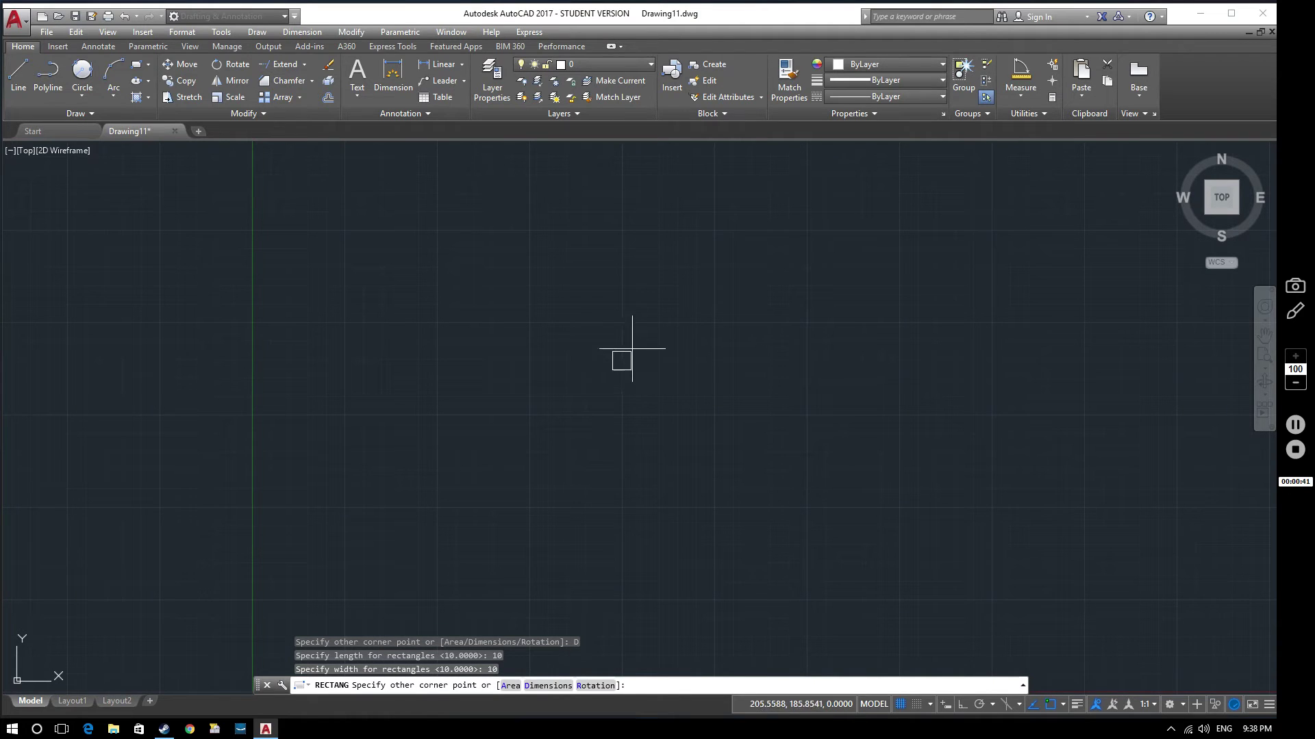
pyautogui.click(641, 350)
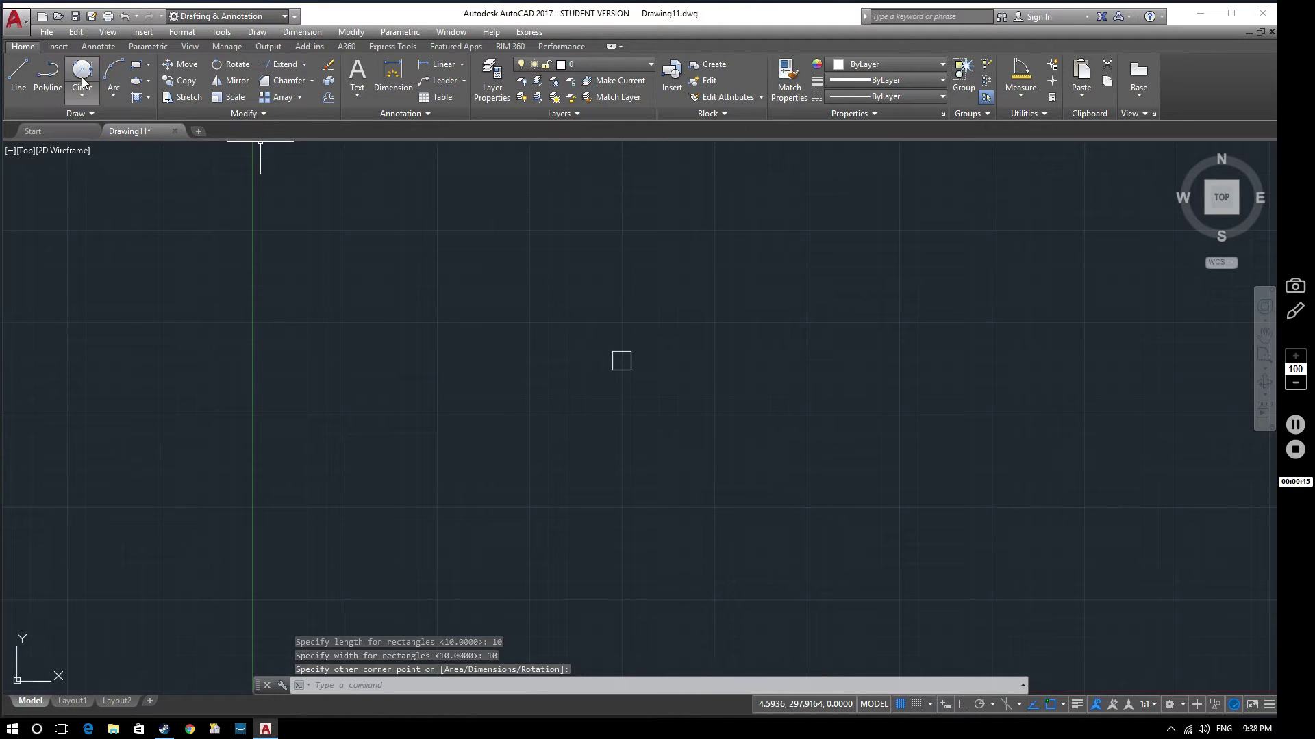
# Draw a centre-radius circle near the square, large enough to enclose it.
pyautogui.click(82, 100)
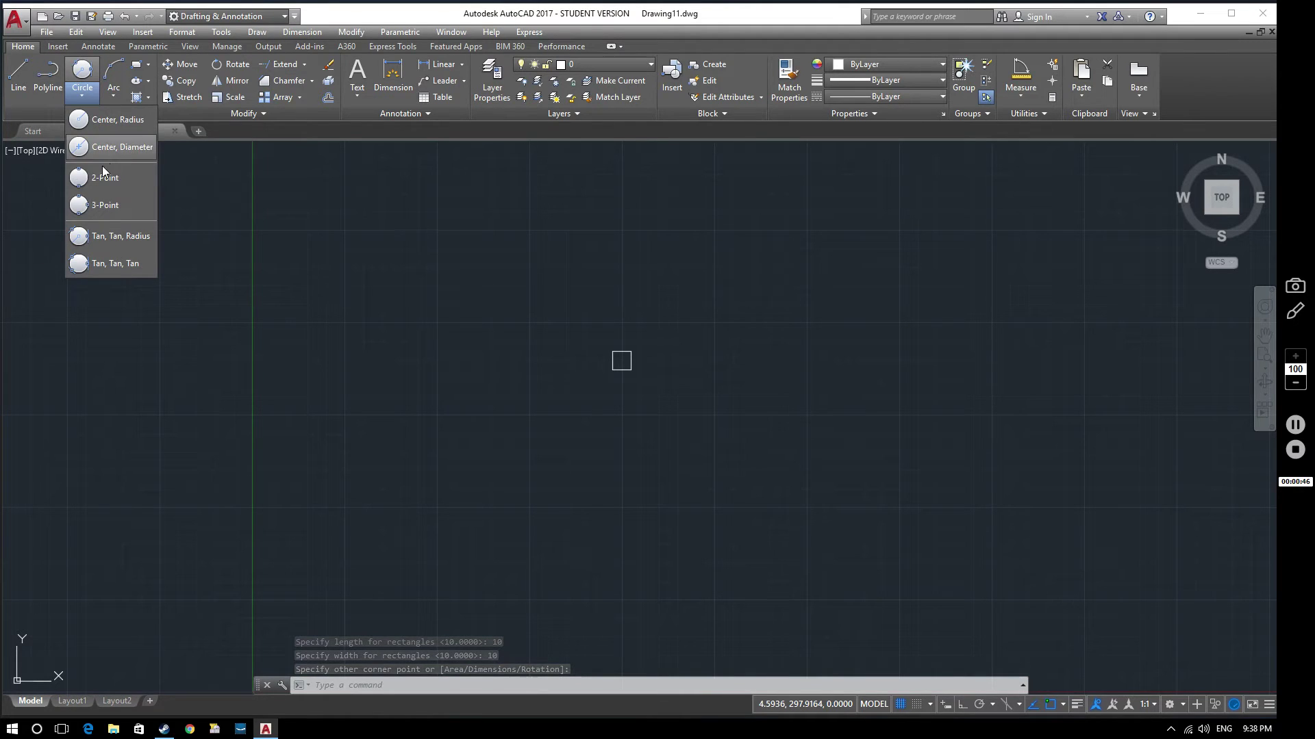
pyautogui.click(105, 119)
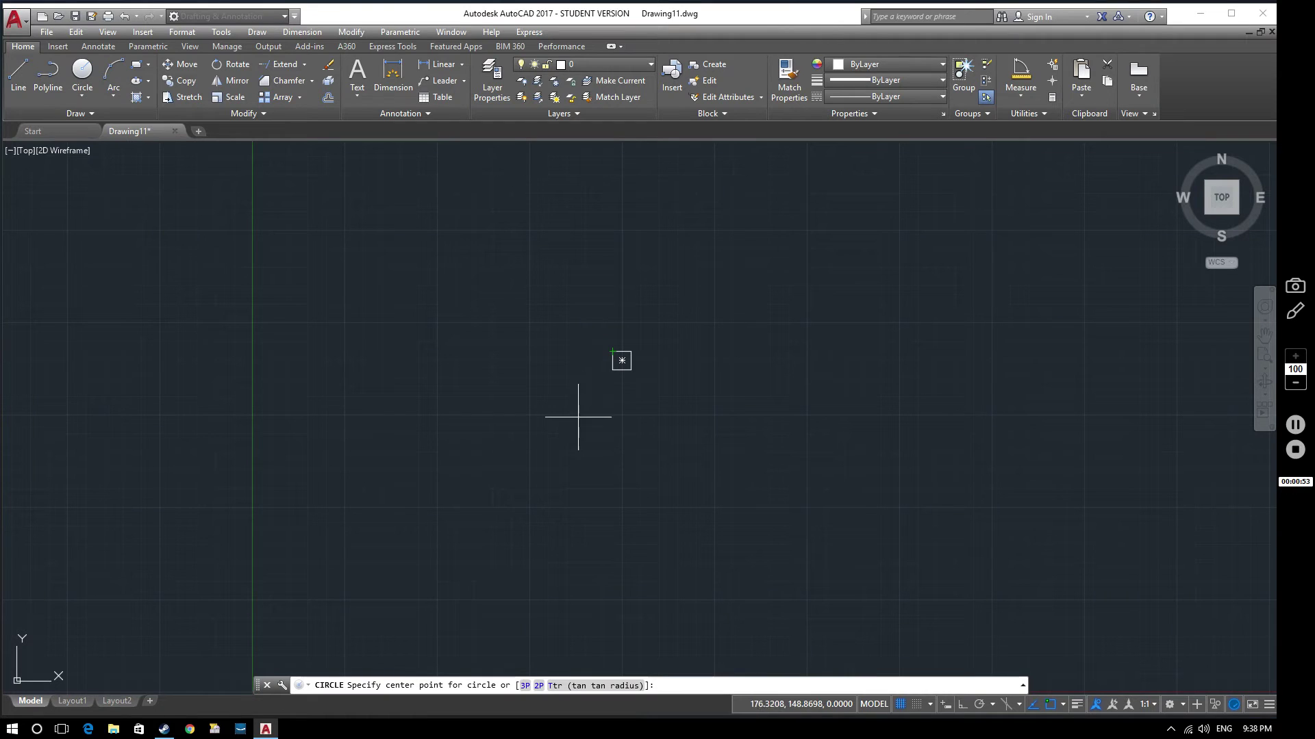
pyautogui.click(583, 409)
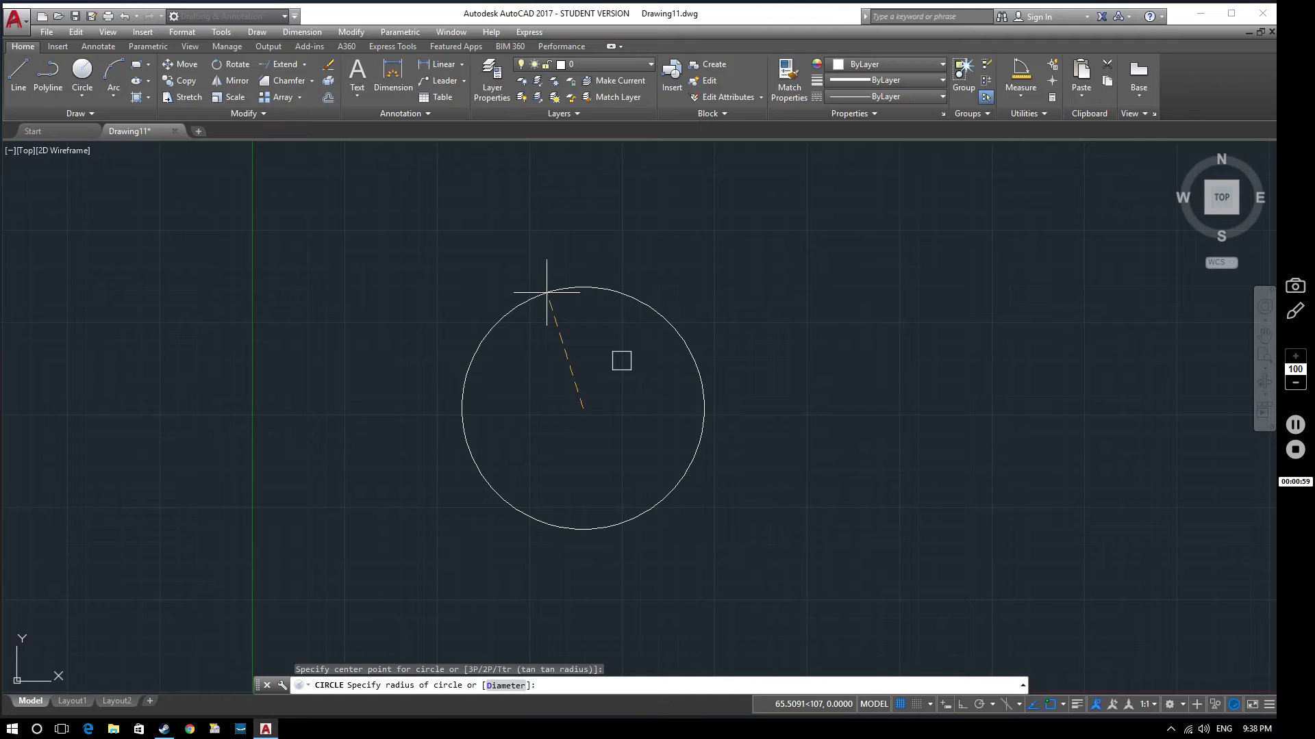
pyautogui.click(546, 292)
pyautogui.press('Escape')
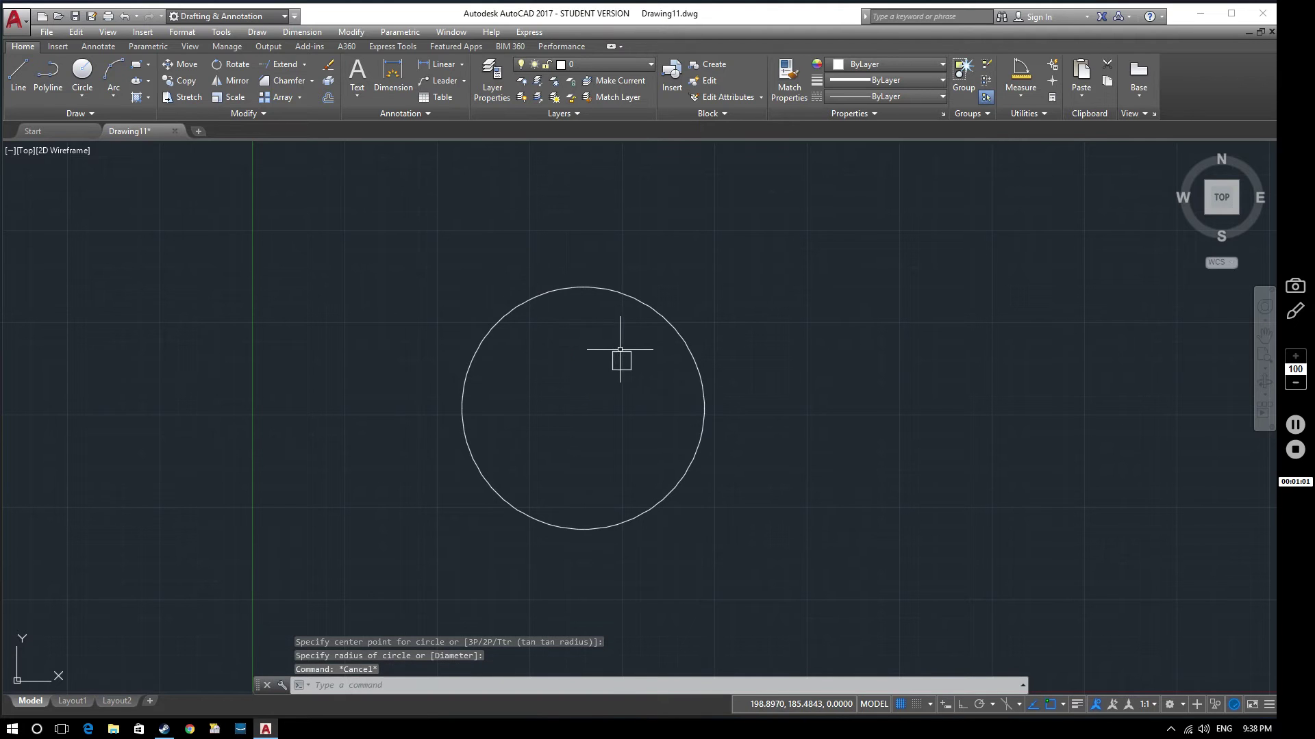
pyautogui.click(621, 349)
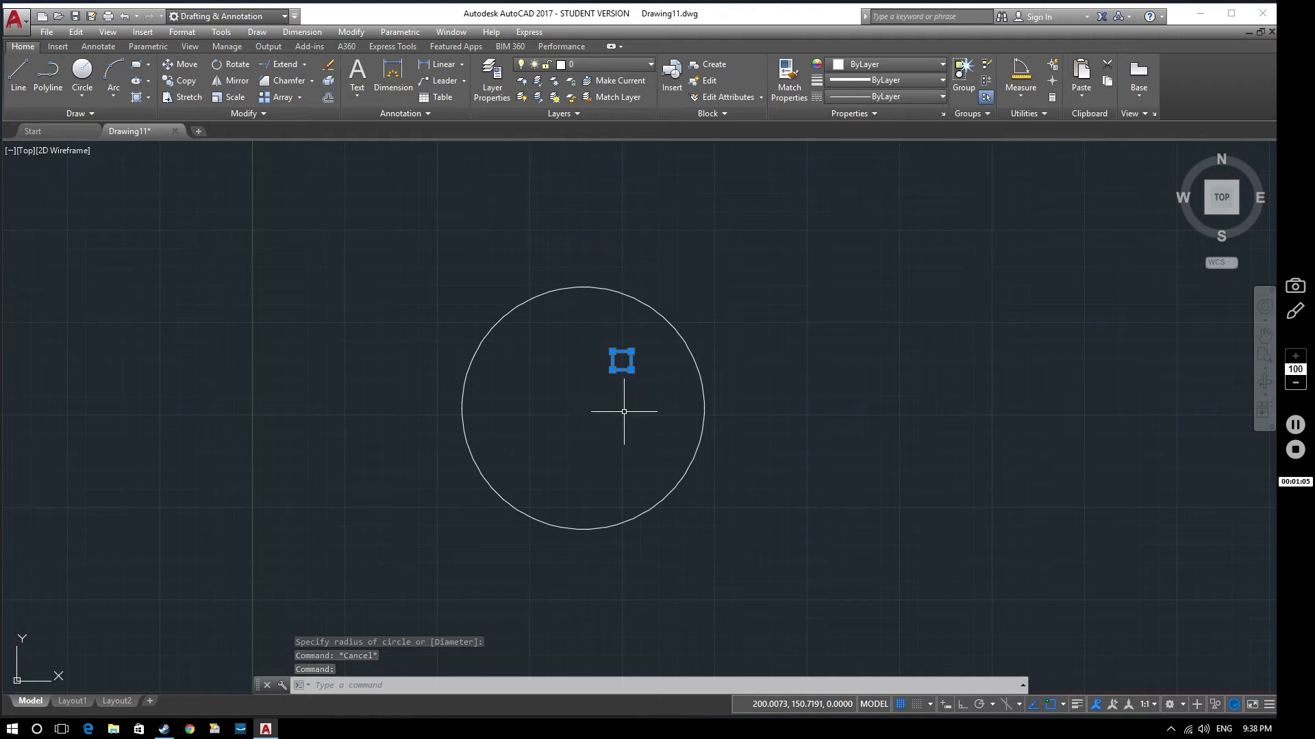
# Move the square from its centre onto the circle's centre.
pyautogui.write('m')
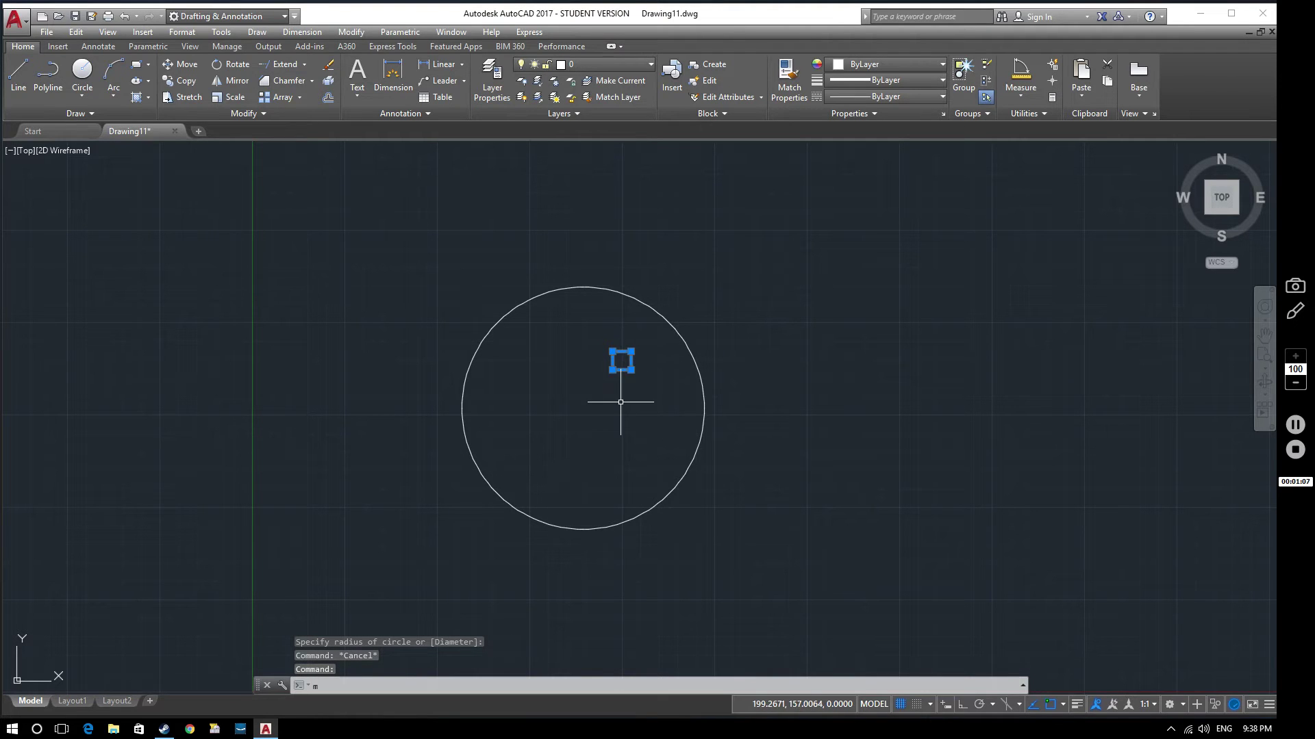
pyautogui.press('Return')
pyautogui.click(622, 361)
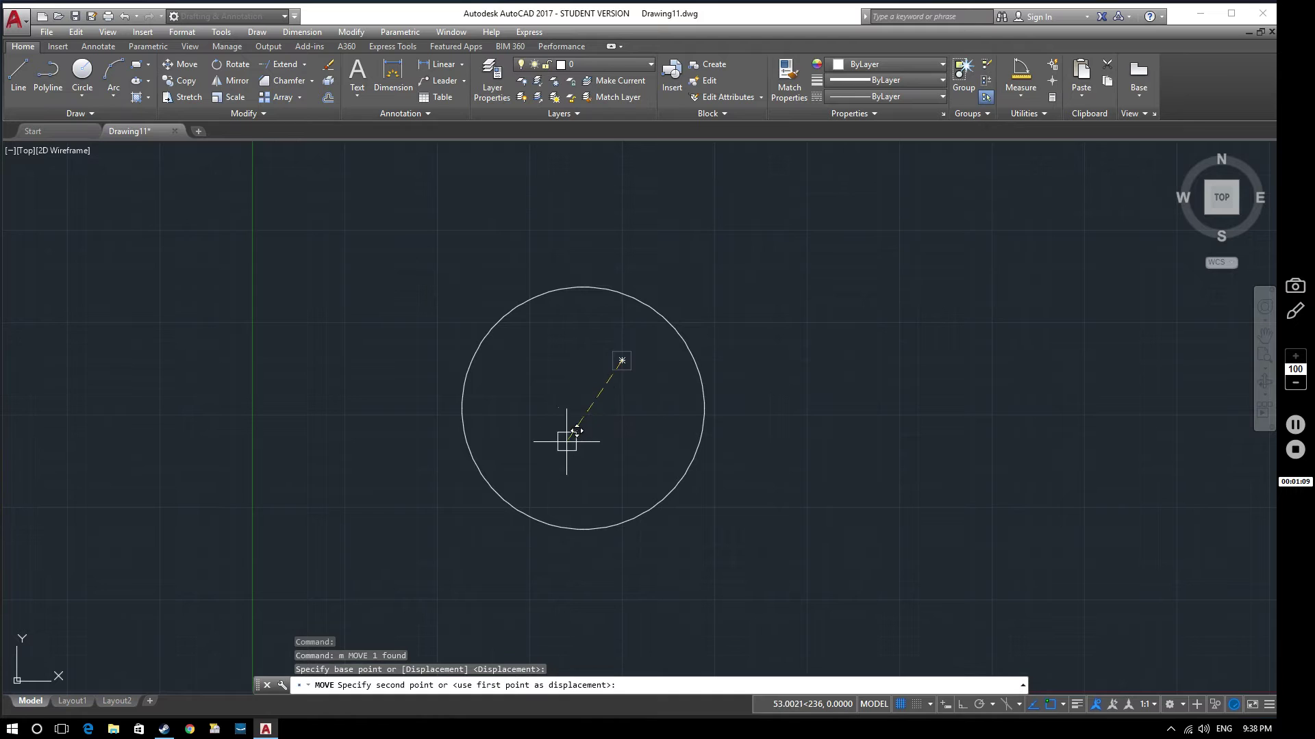
pyautogui.click(610, 460)
# Move the square 15 units to the right of the circle's centre.
pyautogui.press('Return')
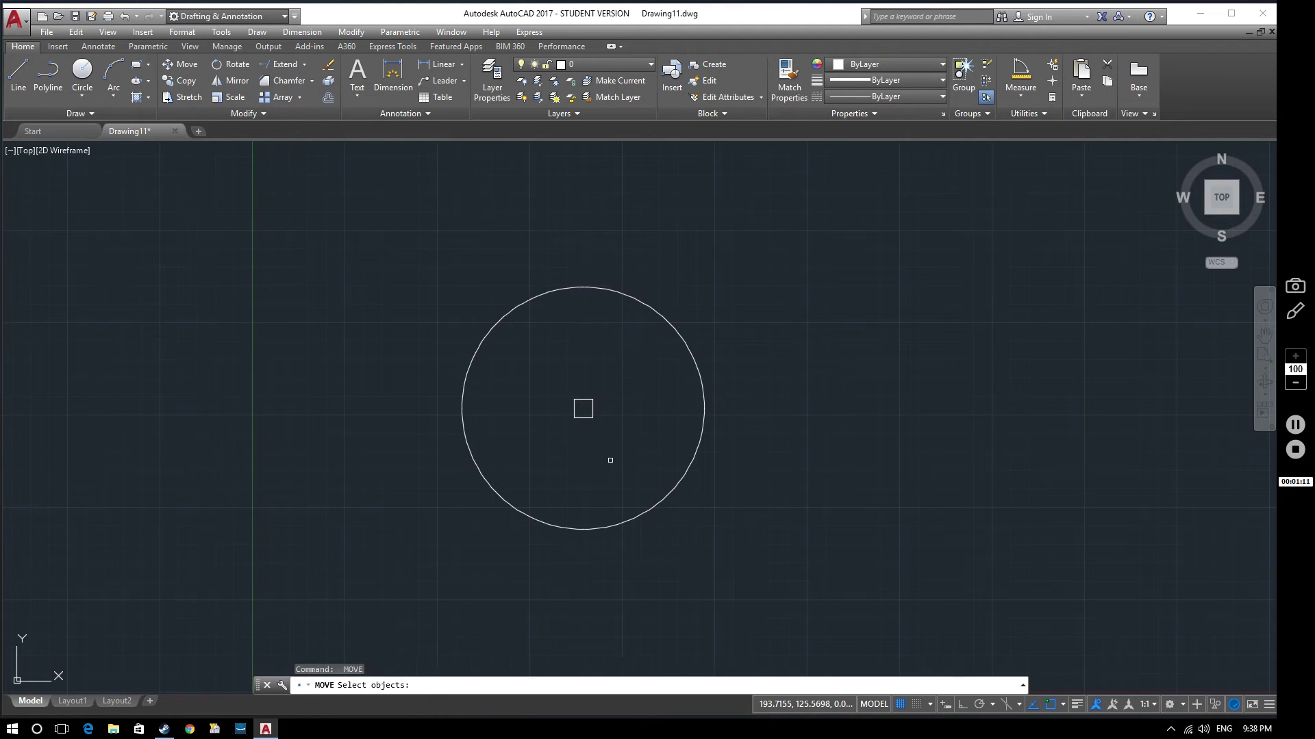
pyautogui.click(583, 418)
pyautogui.write('m')
pyautogui.press('Return')
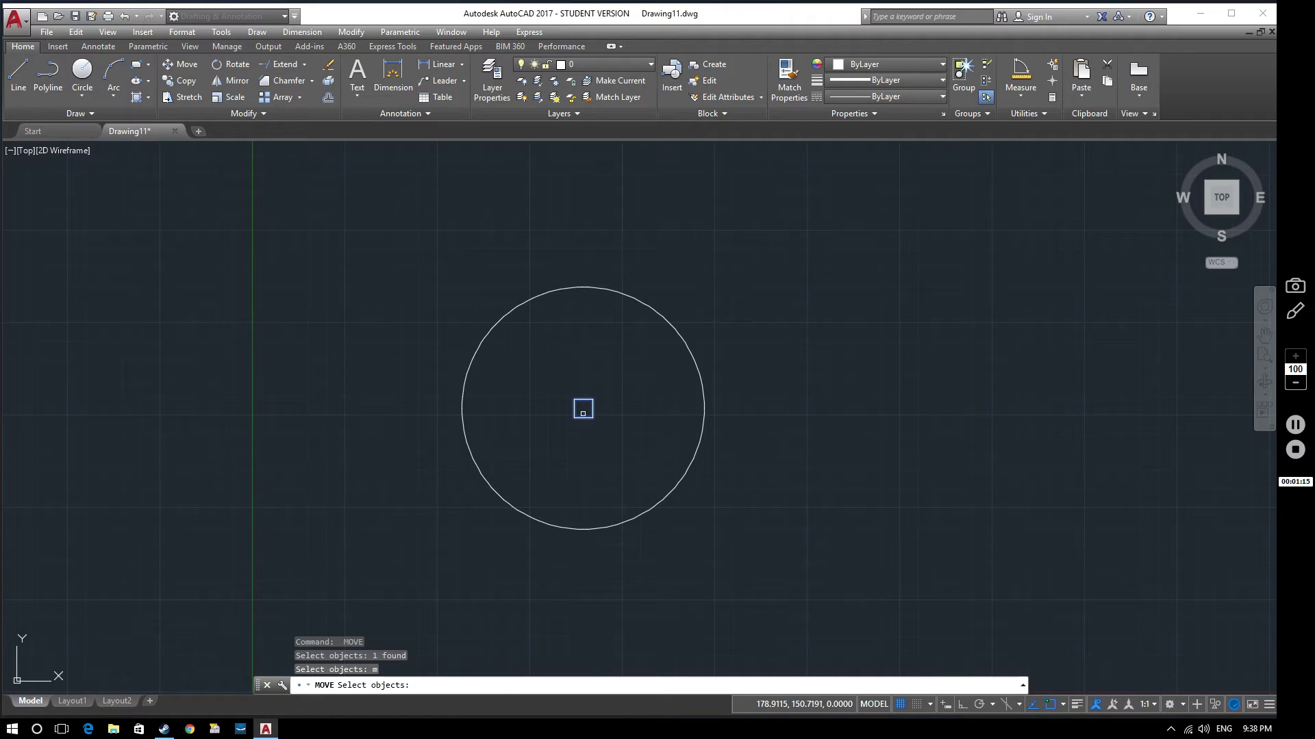
pyautogui.press('Return')
pyautogui.click(583, 408)
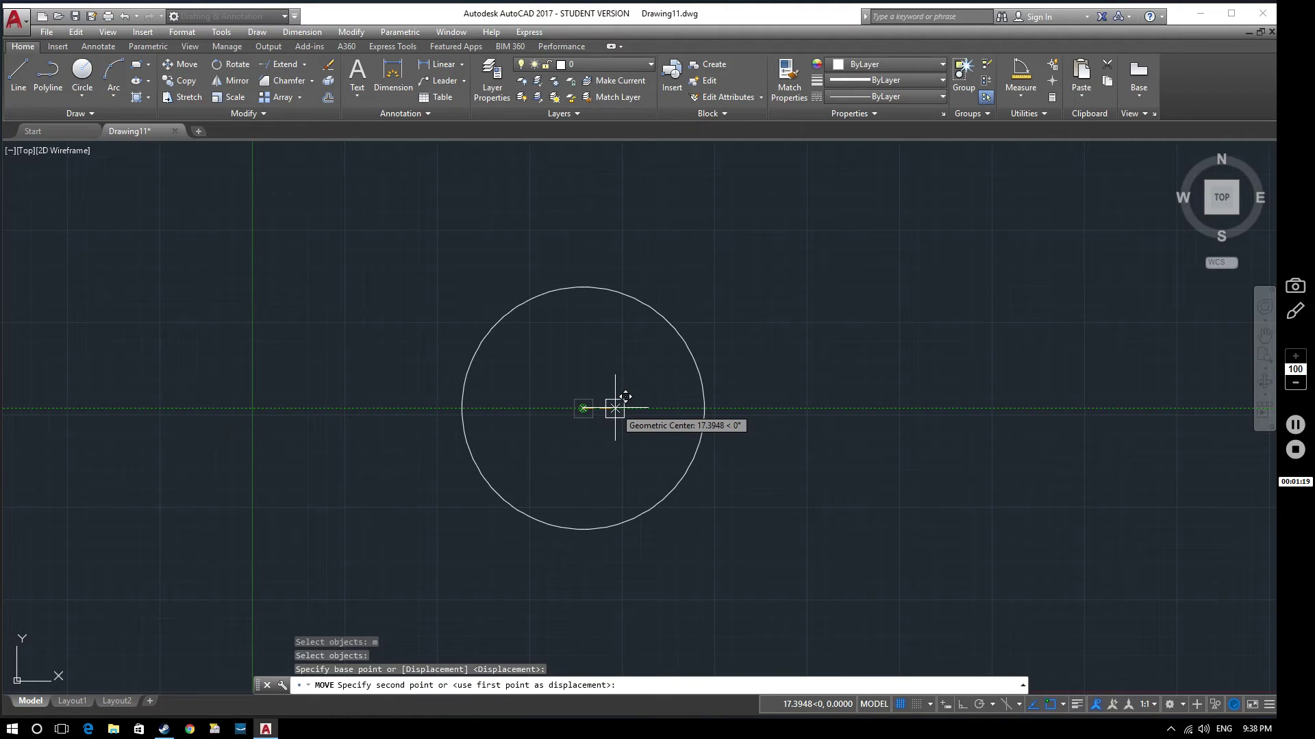
pyautogui.write('15')
pyautogui.press('Return')
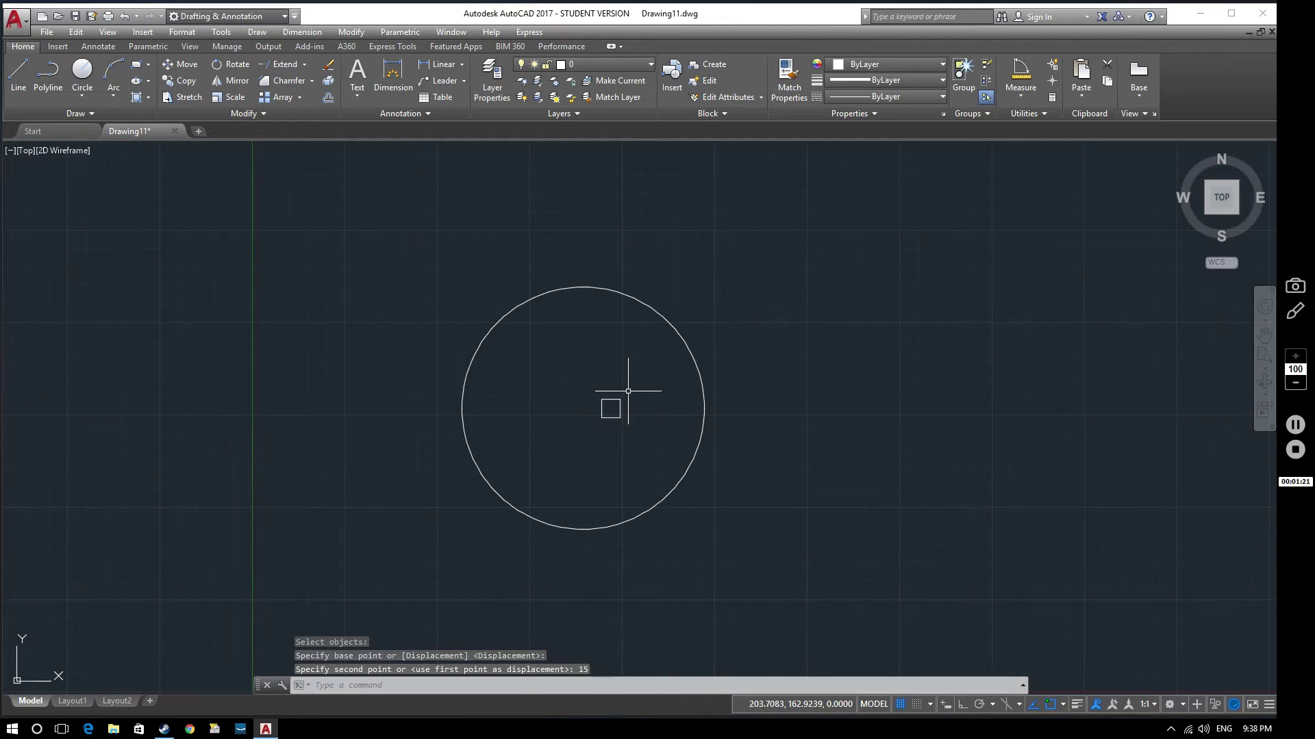
pyautogui.scroll(2, 630, 404)
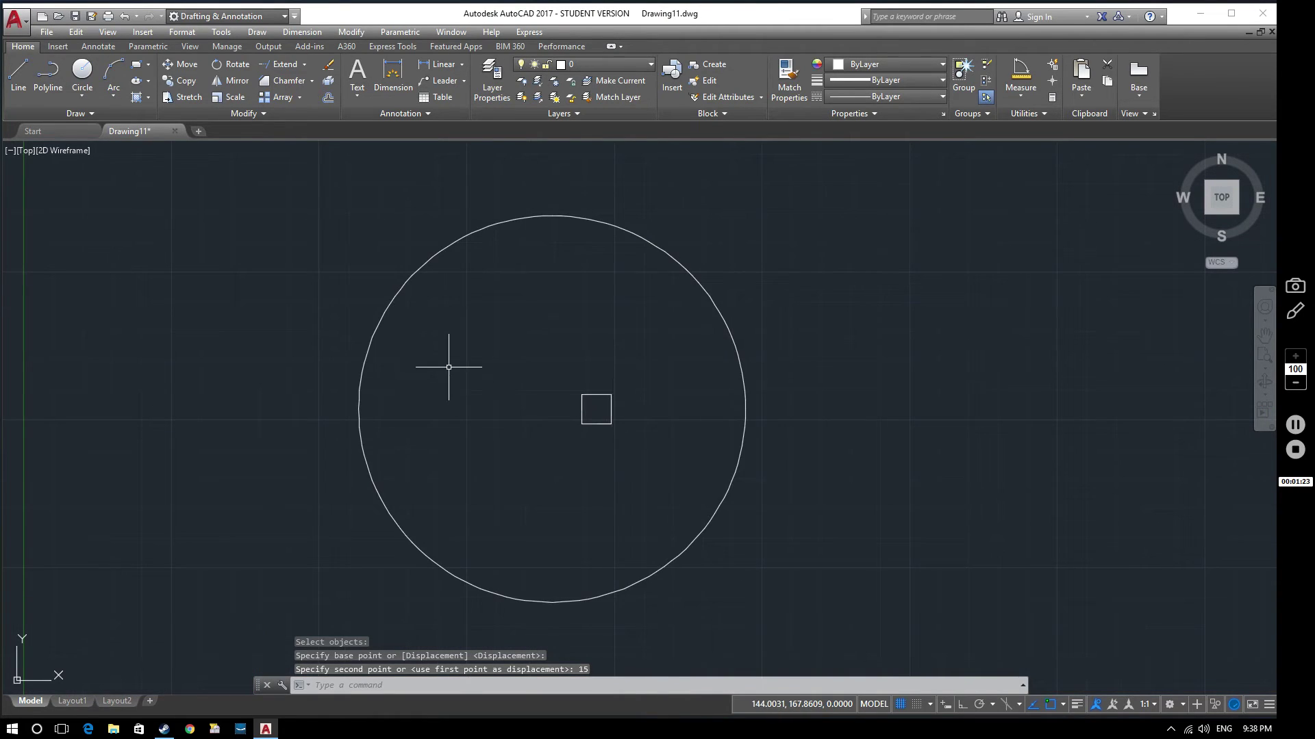
pyautogui.moveTo(446, 367); pyautogui.dragTo(578, 367, button='middle')
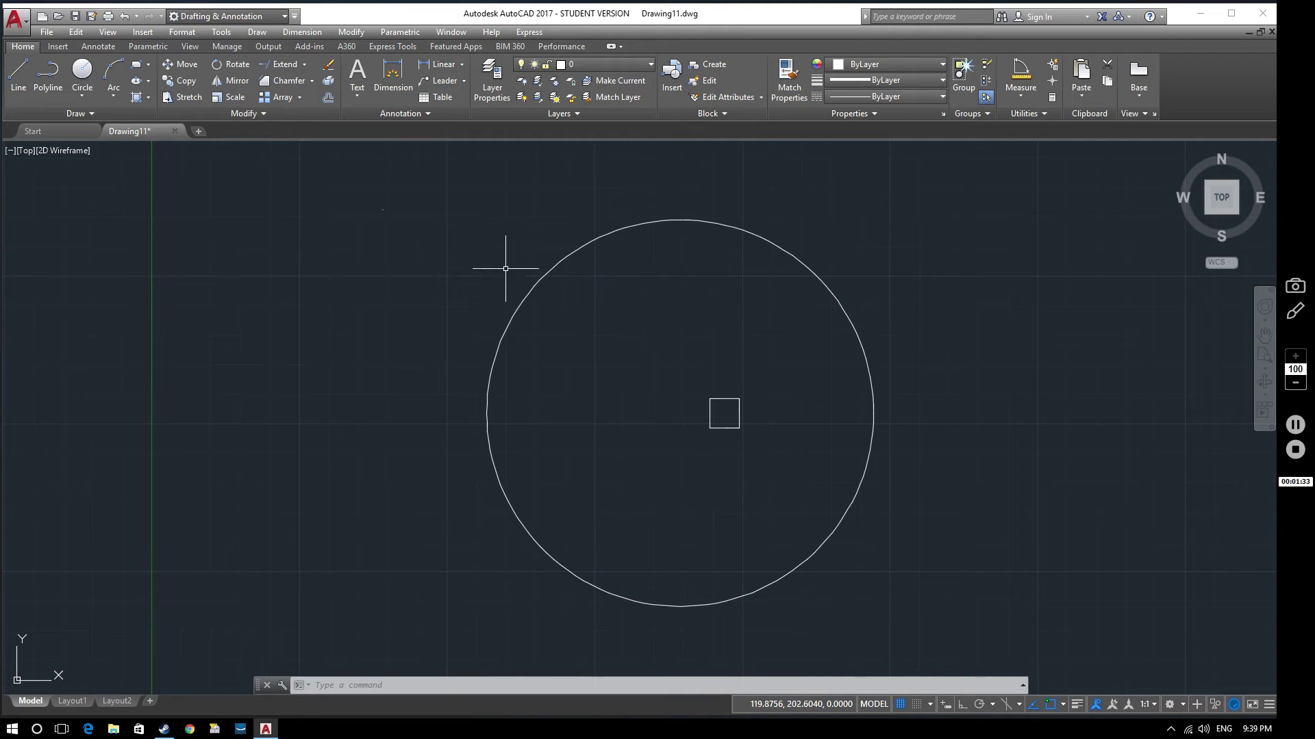
# Polar-array the square about the circle's centre into six items over 360°.
pyautogui.click(300, 97)
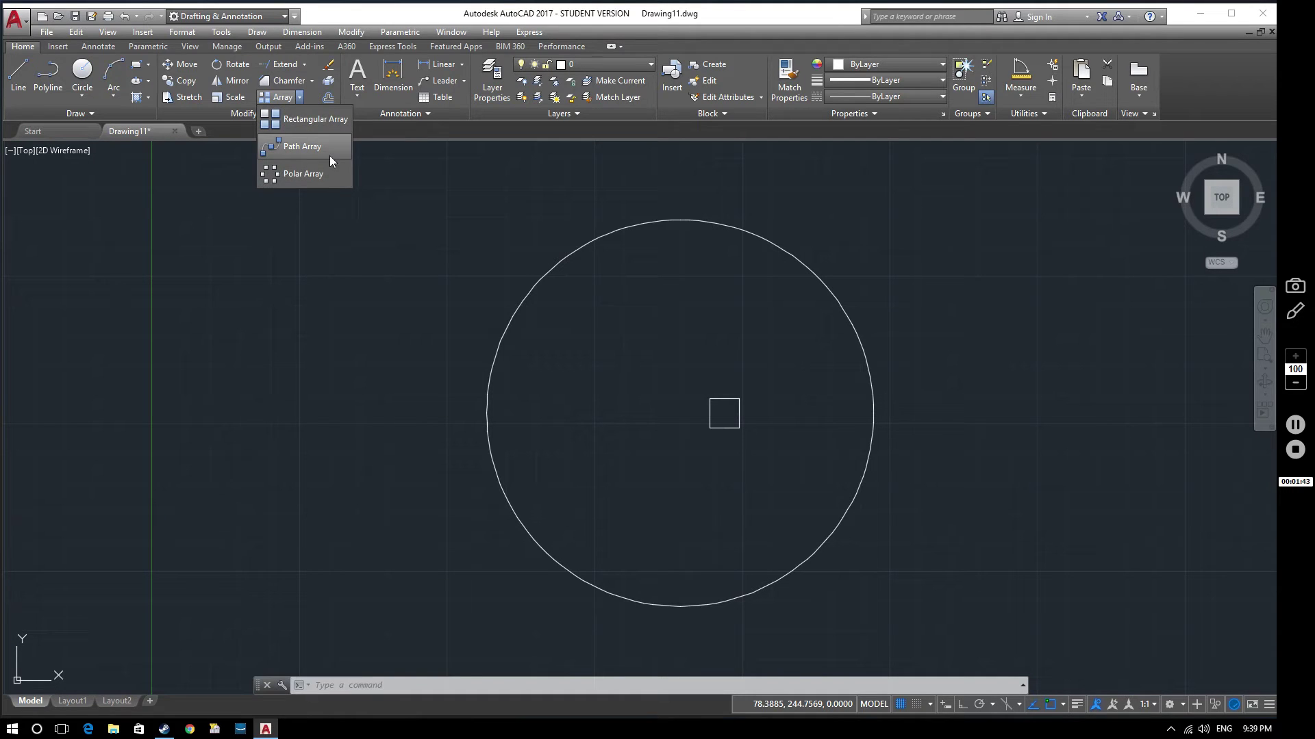
pyautogui.click(321, 174)
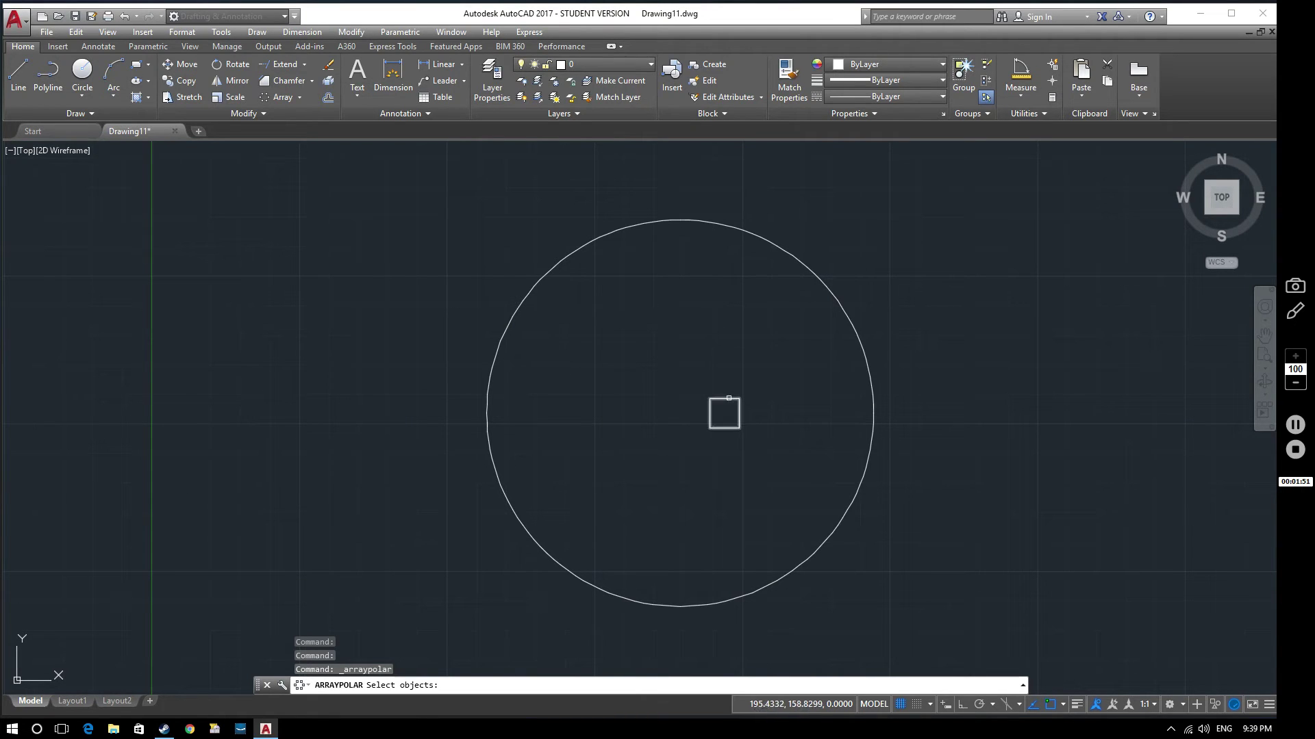
pyautogui.click(725, 398)
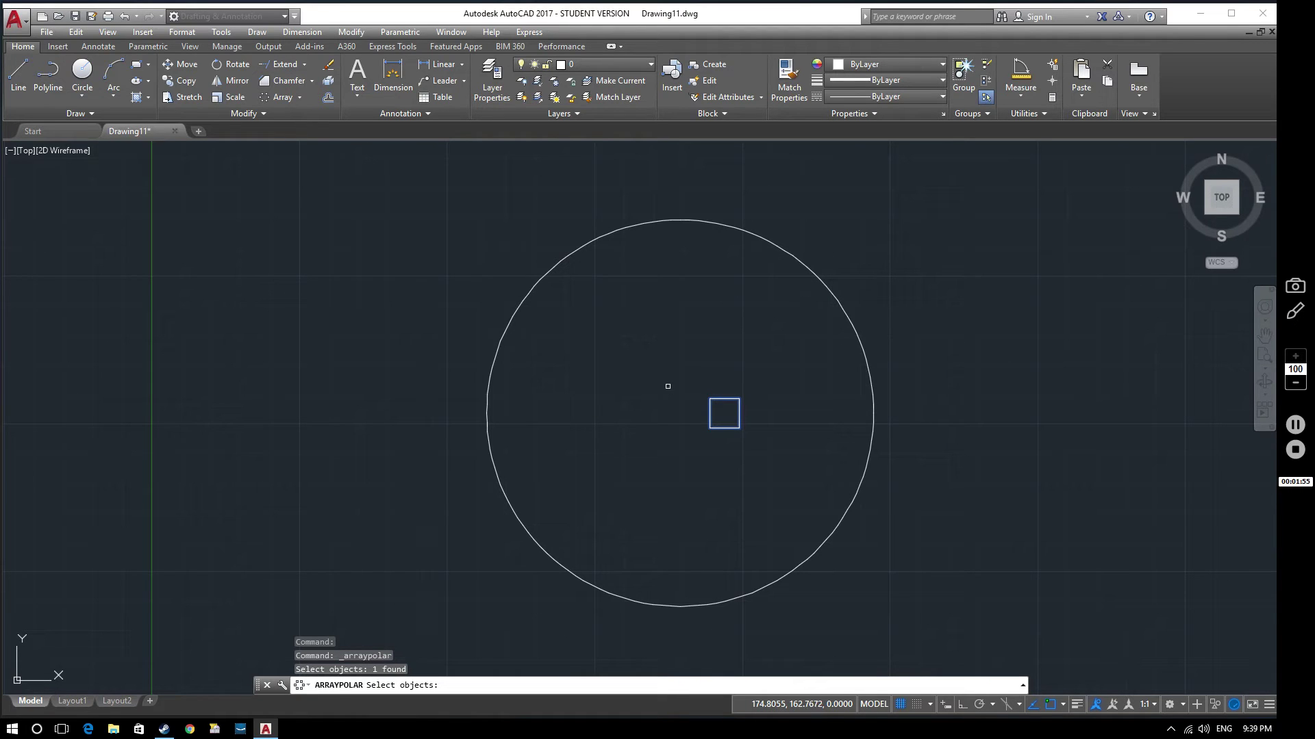
pyautogui.press('Return')
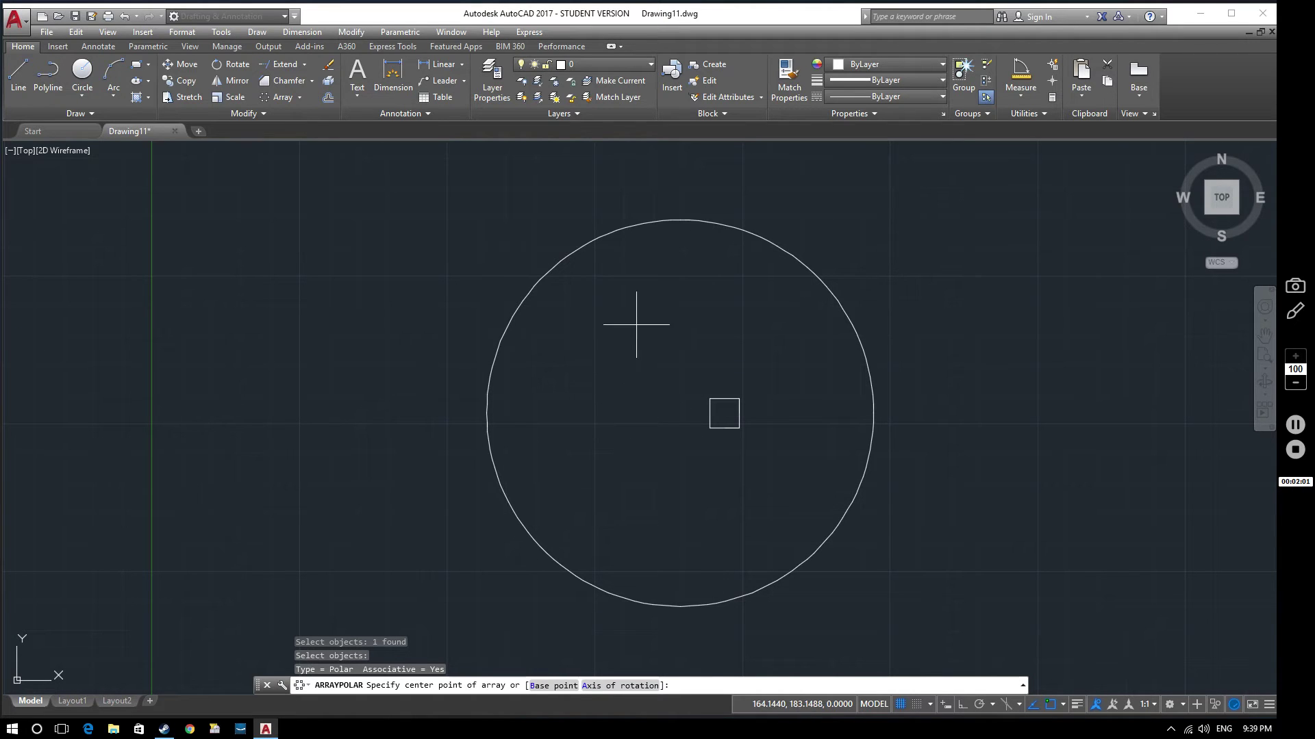
pyautogui.click(680, 413)
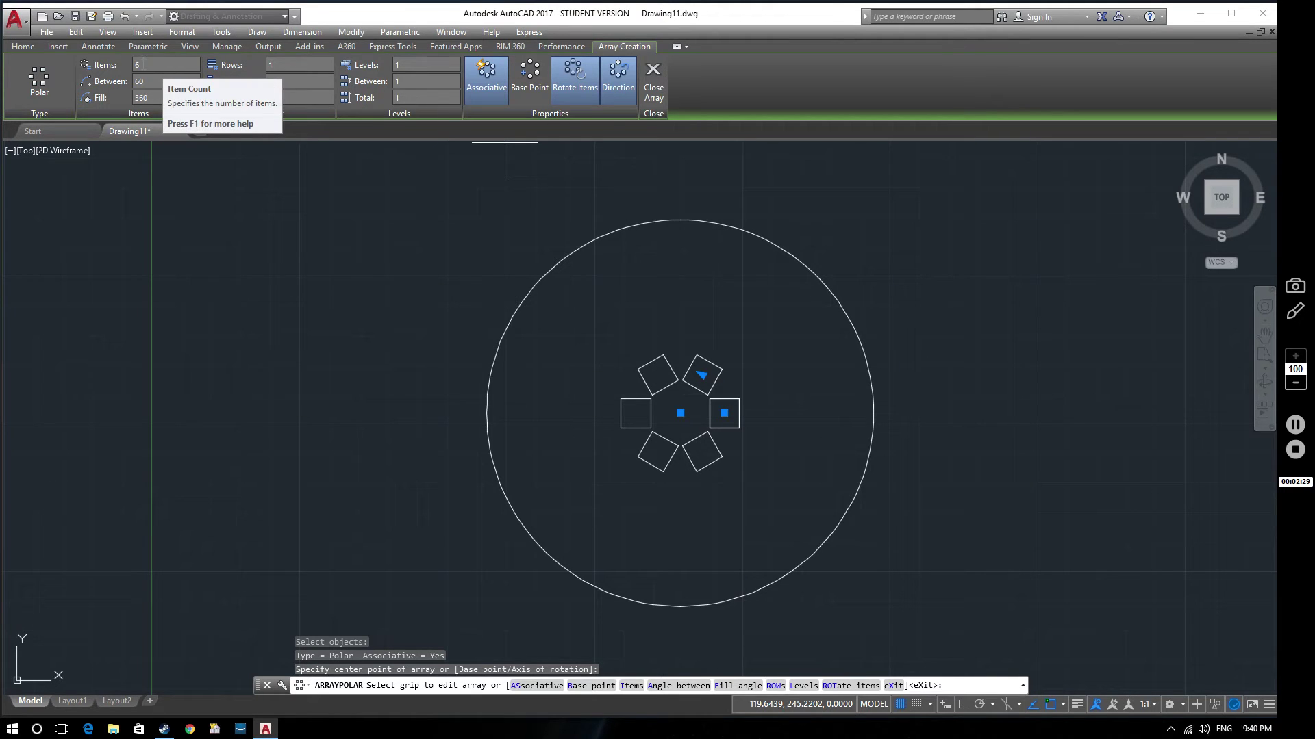
pyautogui.click(140, 65)
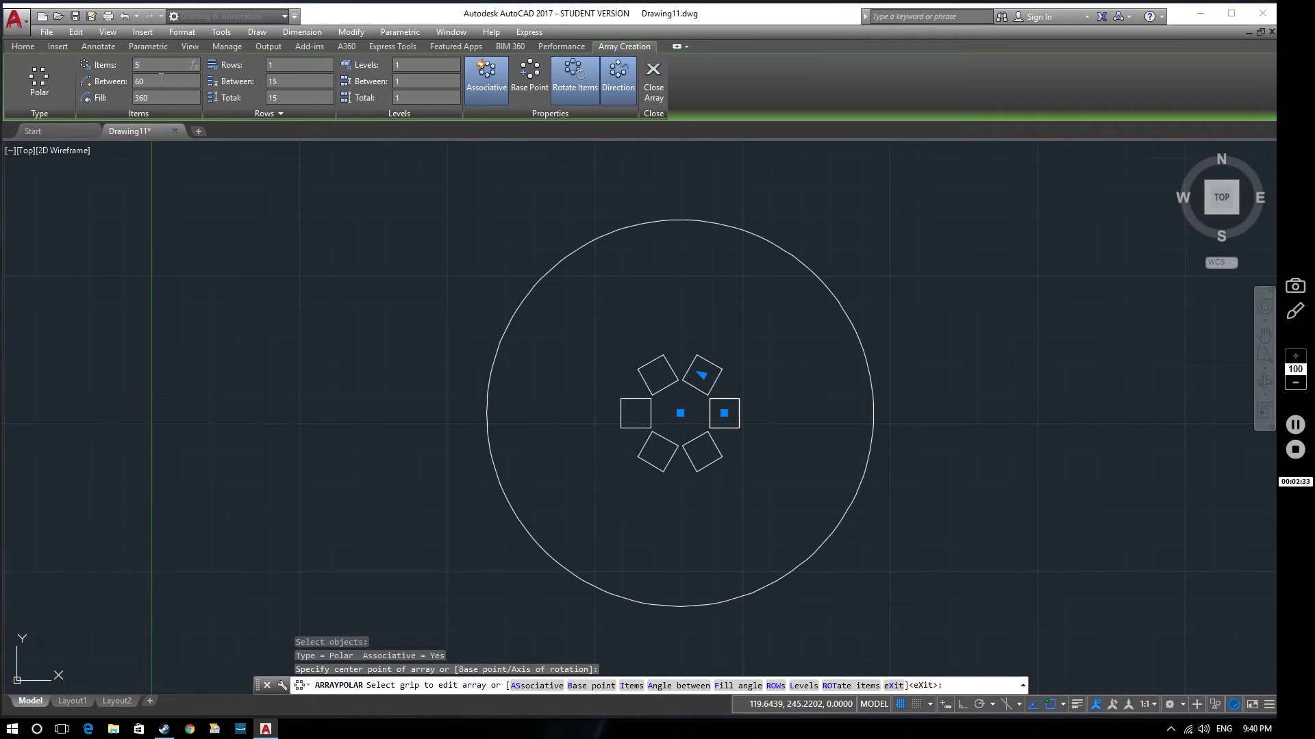
pyautogui.write('5')
pyautogui.press('Return')
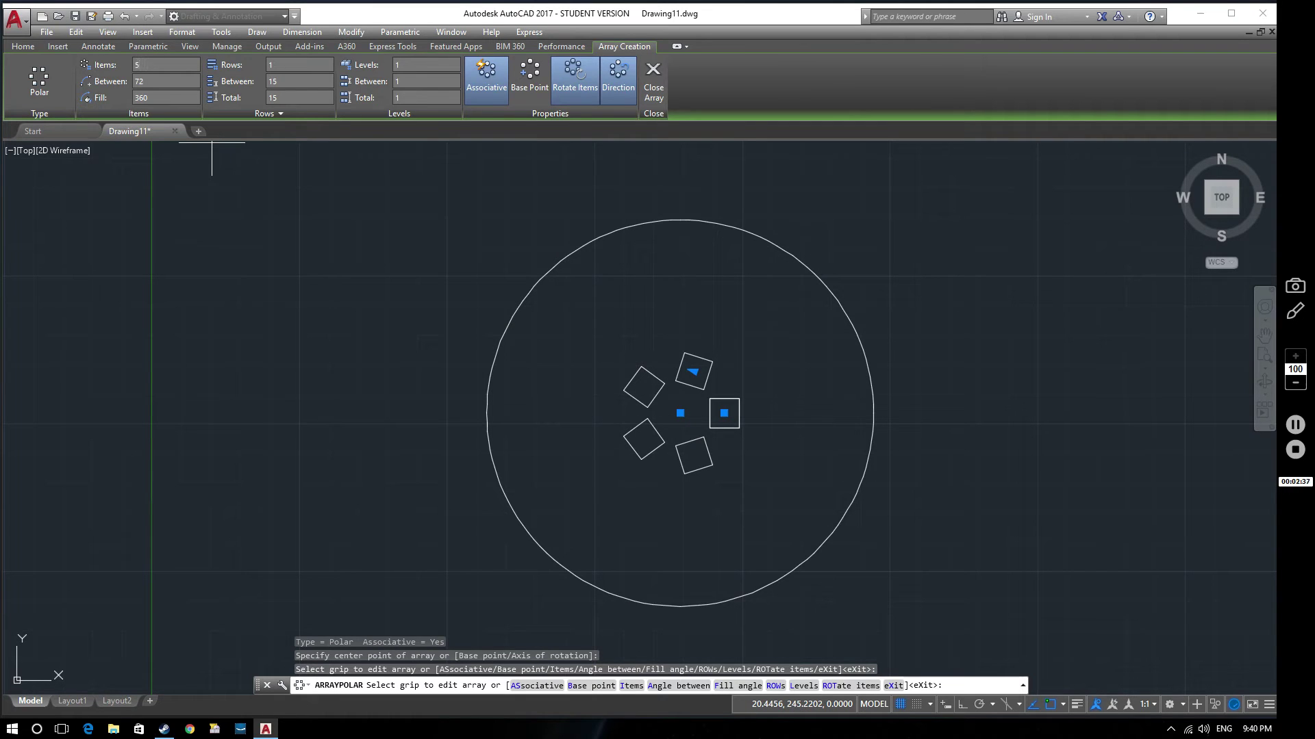
pyautogui.press('Return')
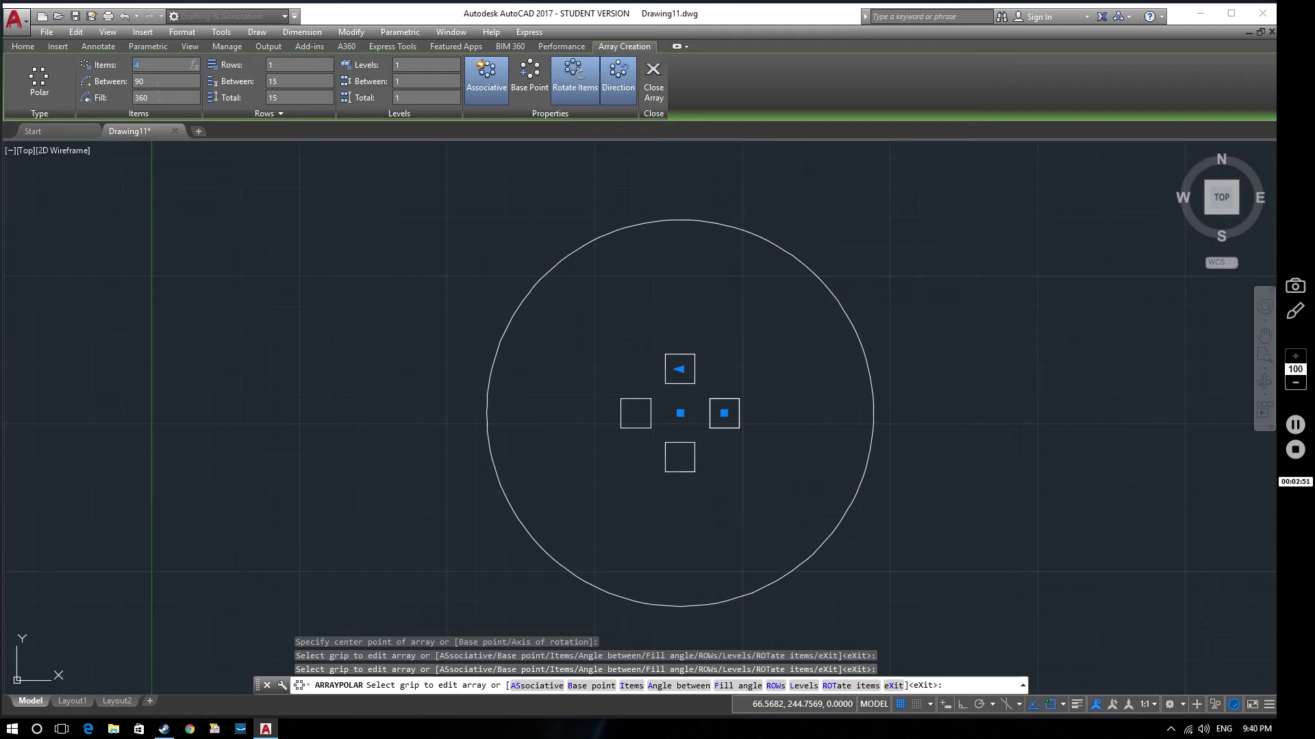
pyautogui.write('6')
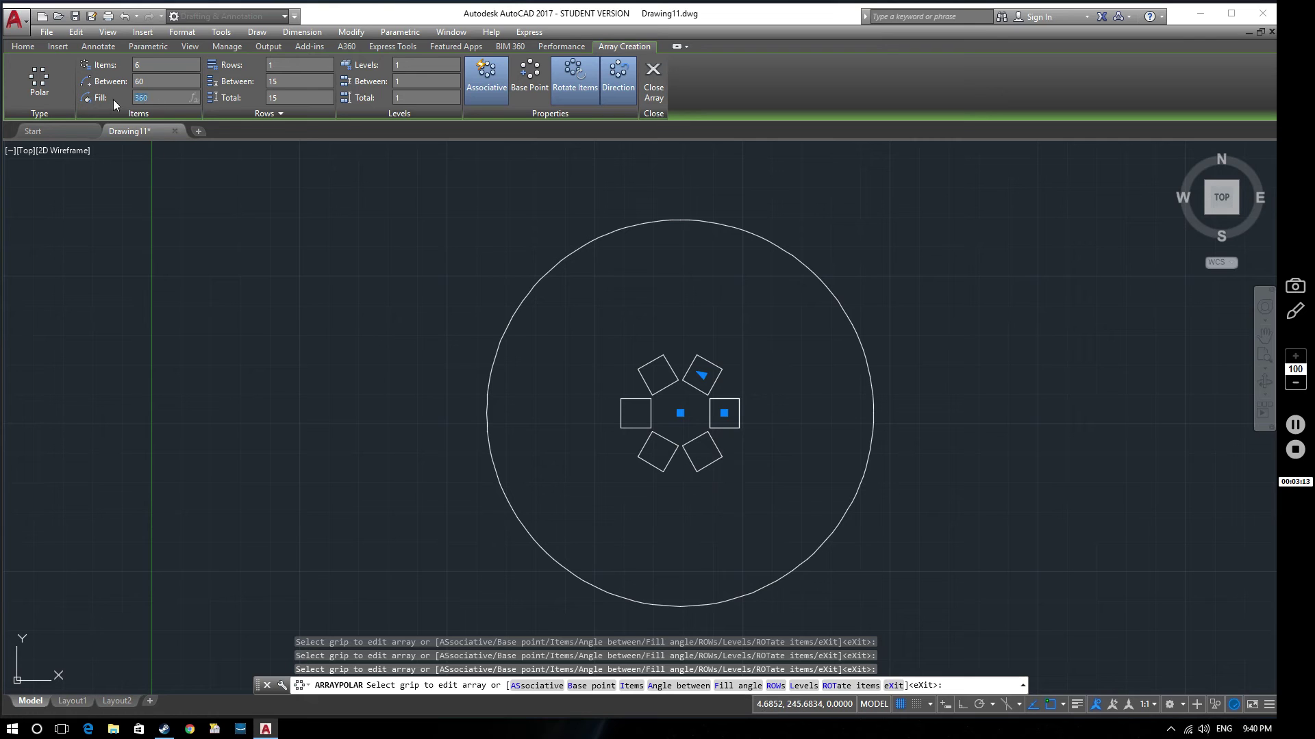
pyautogui.moveTo(108, 135)
pyautogui.doubleClick(162, 81)
pyautogui.write('29')
pyautogui.press('Return')
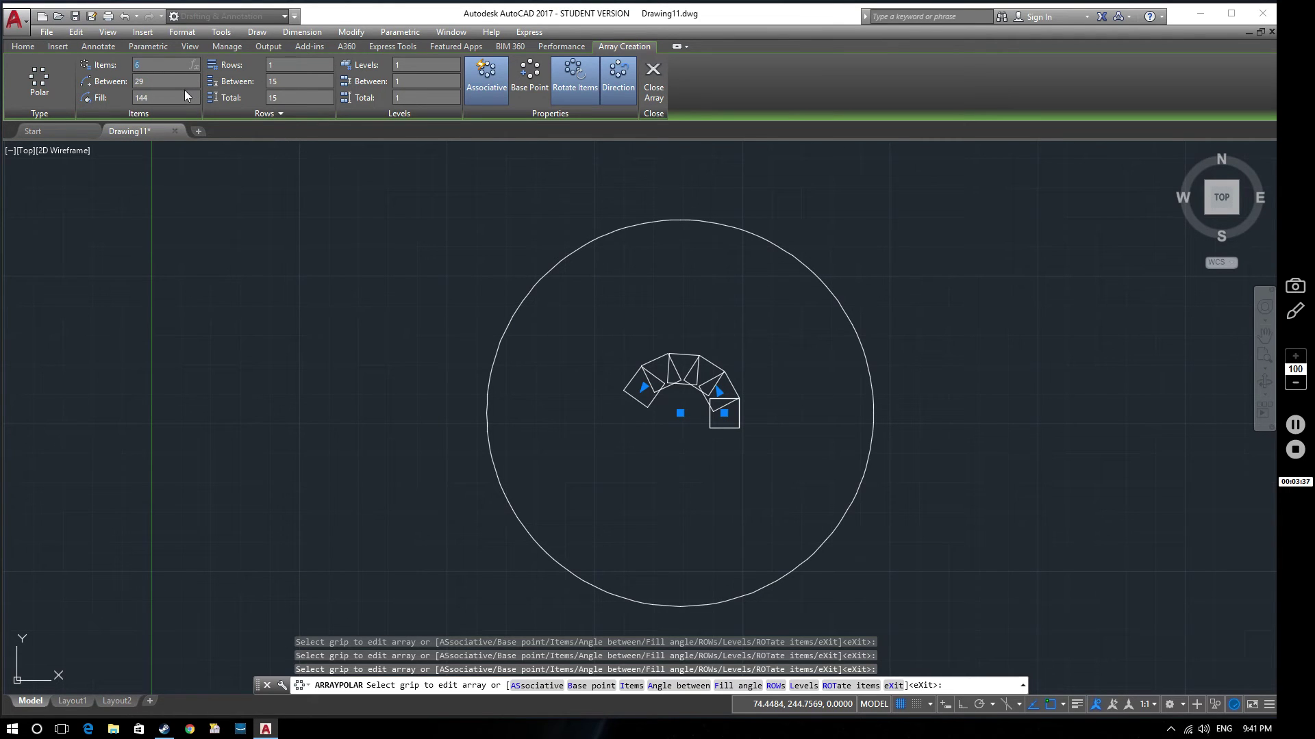
pyautogui.write('360')
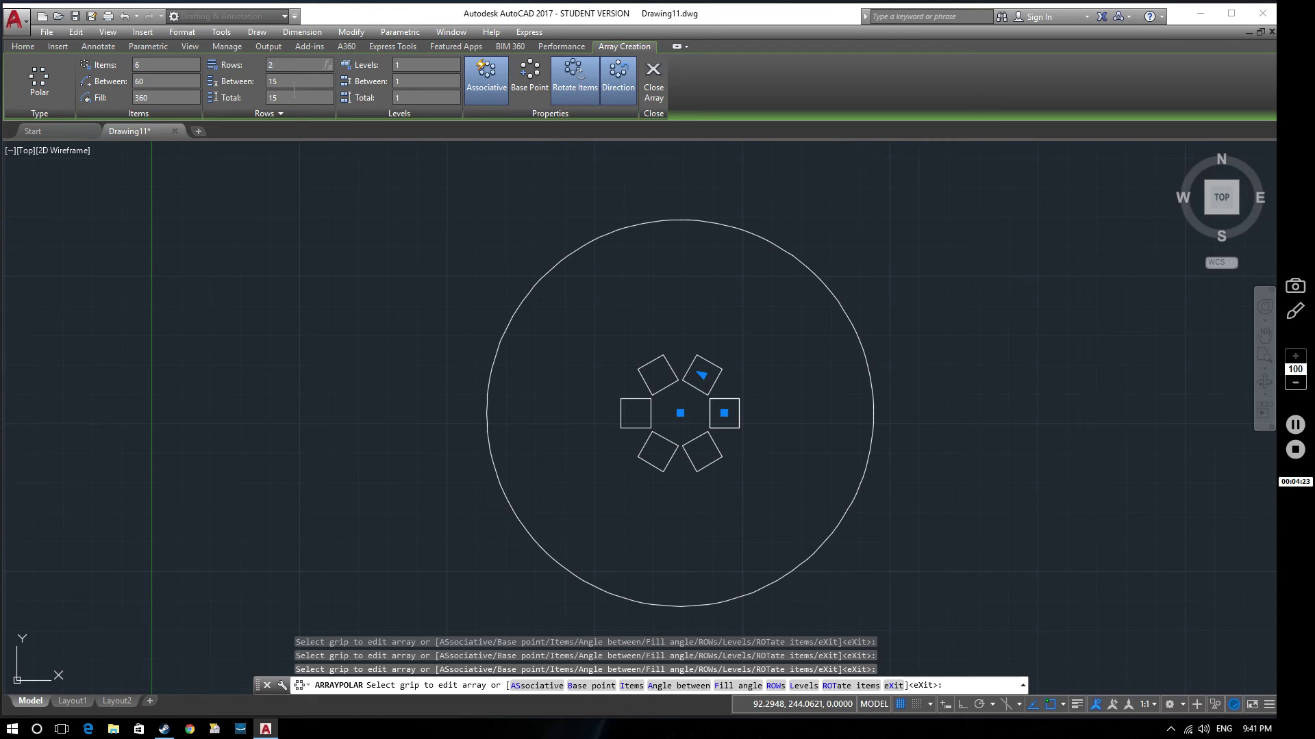
# Set the polar array to 3 rows with 20 between rows, for a total of 40.
pyautogui.press('Return')
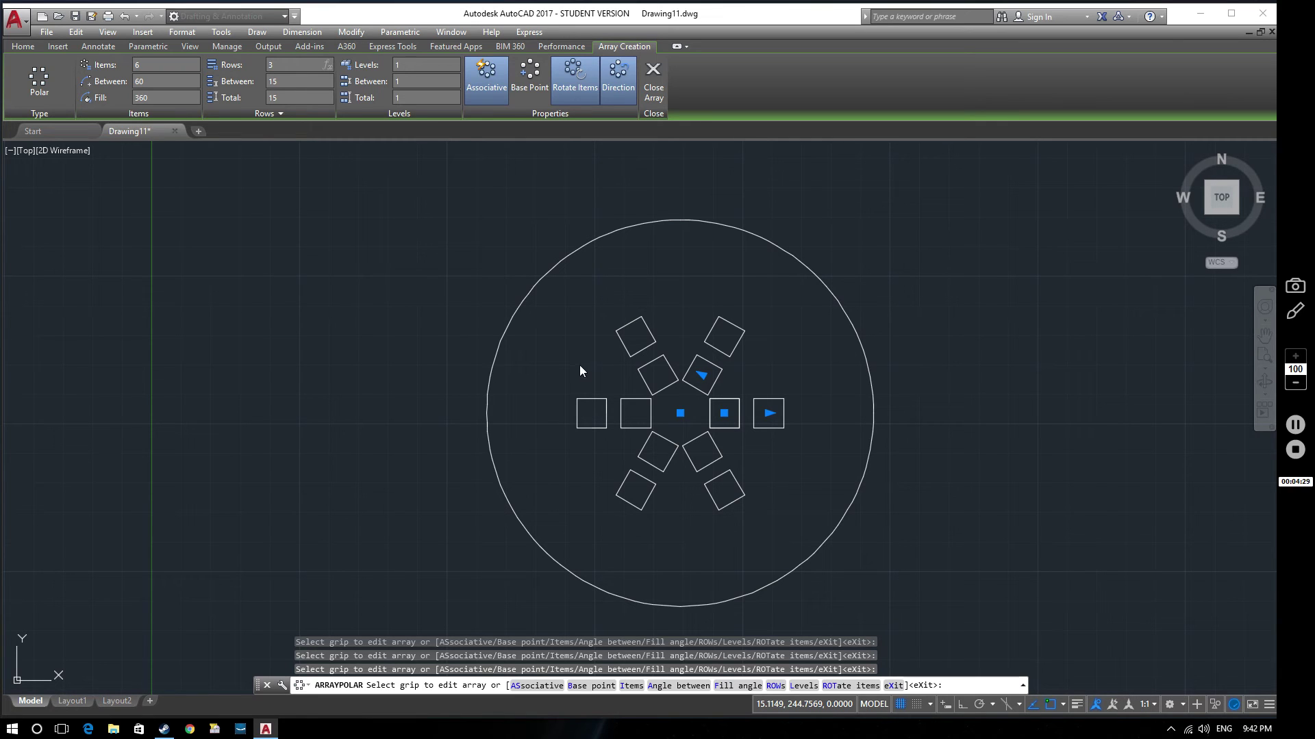
pyautogui.write('3')
pyautogui.press('Return')
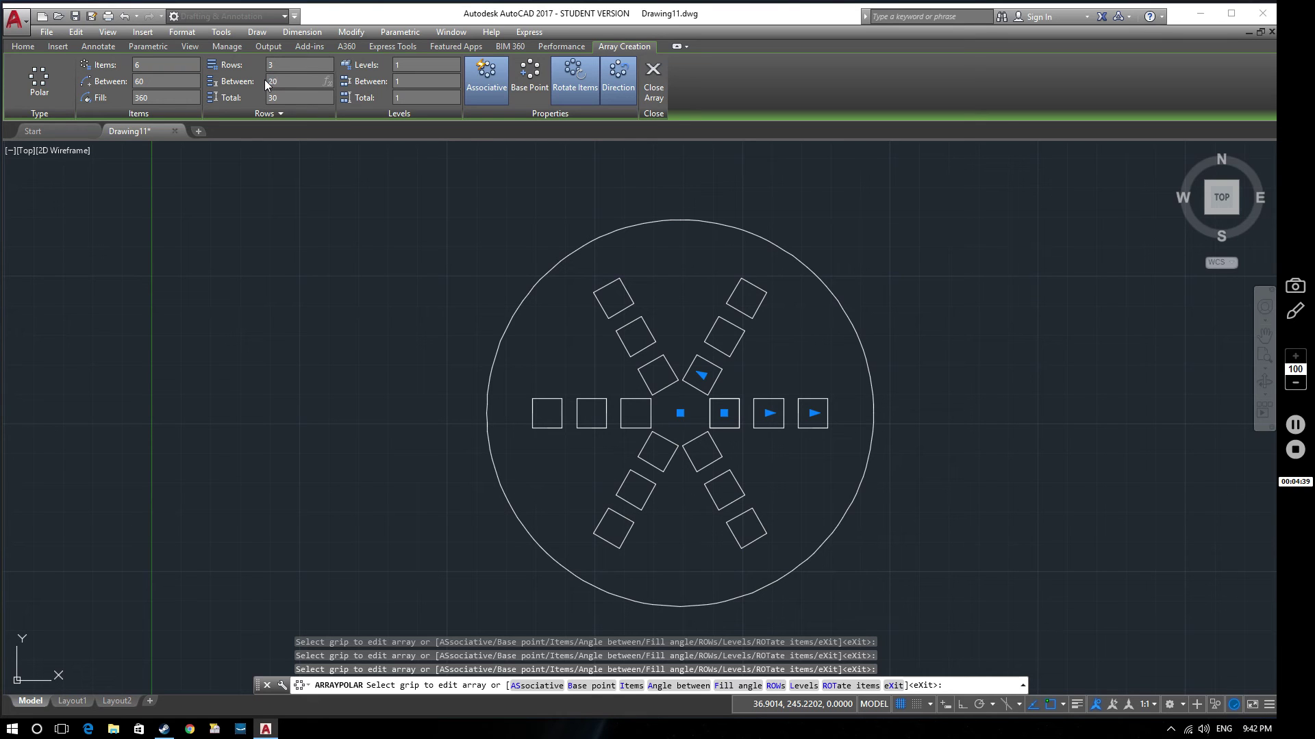
pyautogui.press('Return')
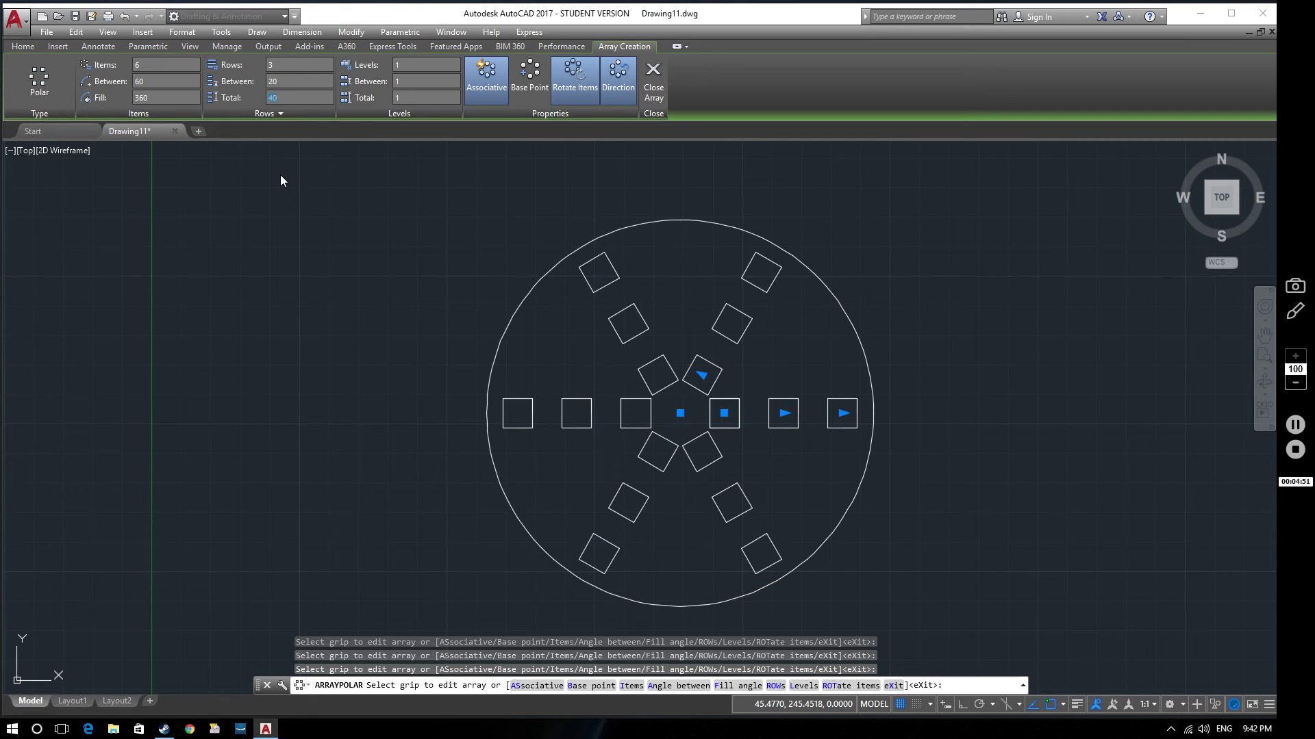
pyautogui.write('30')
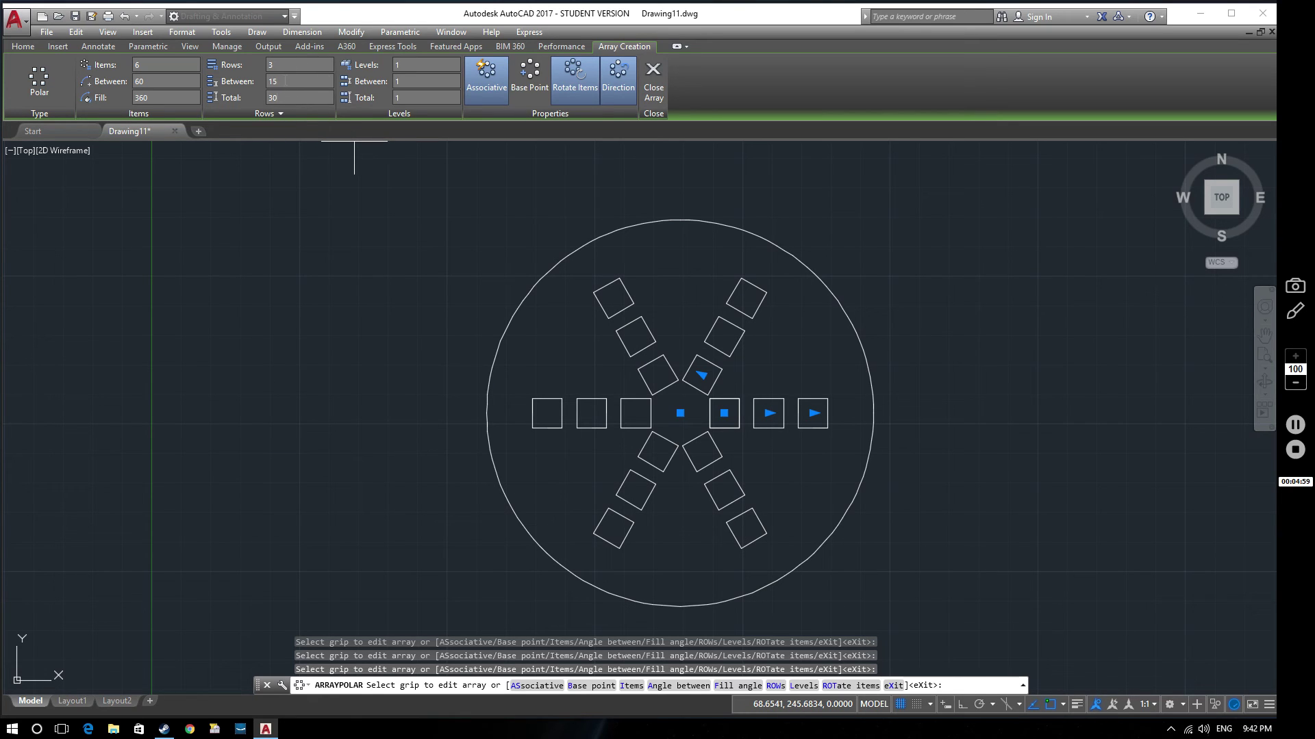
pyautogui.write('20')
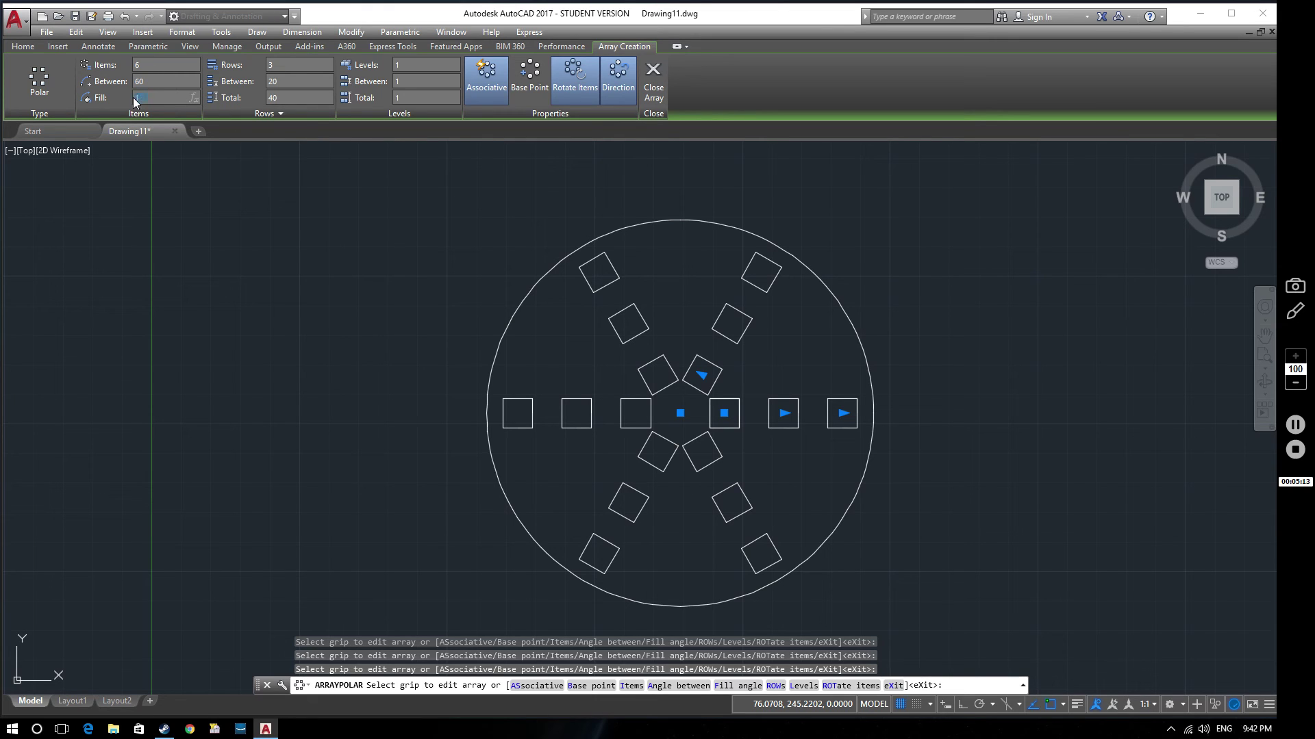
pyautogui.doubleClick(158, 81)
pyautogui.write('29')
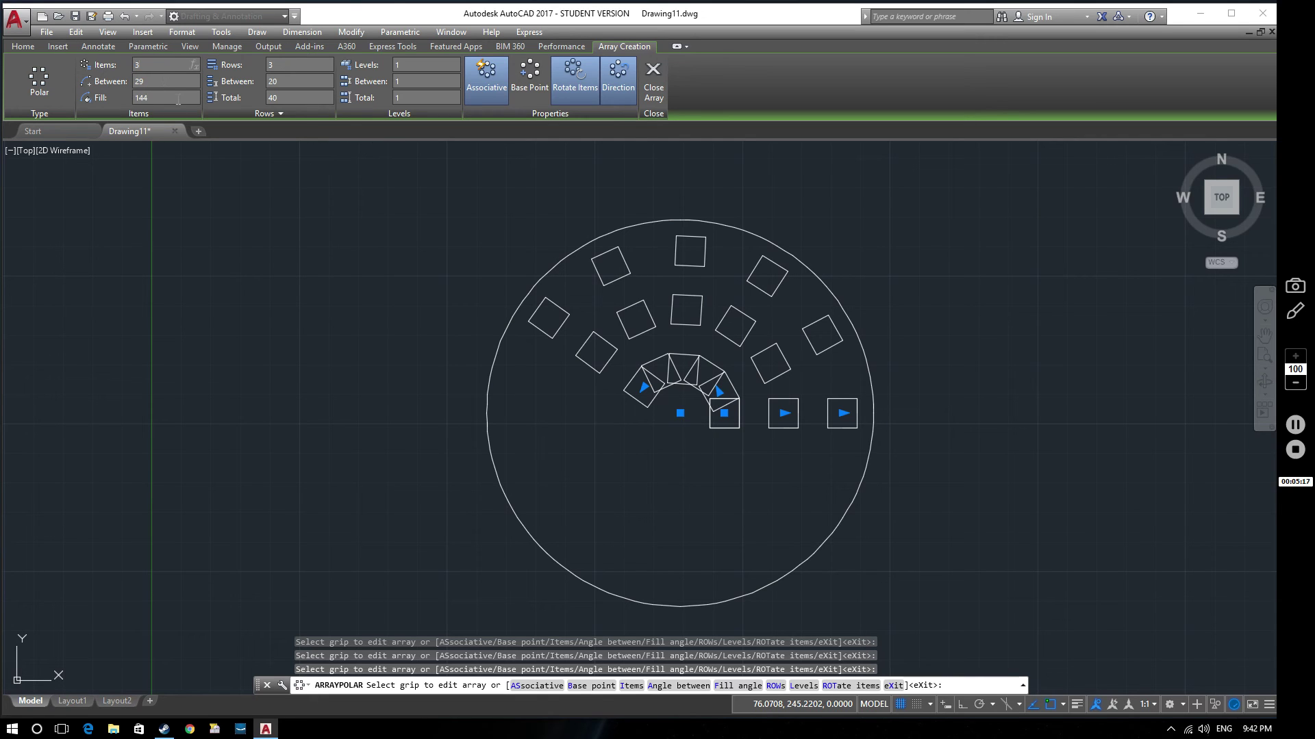
pyautogui.press('Return')
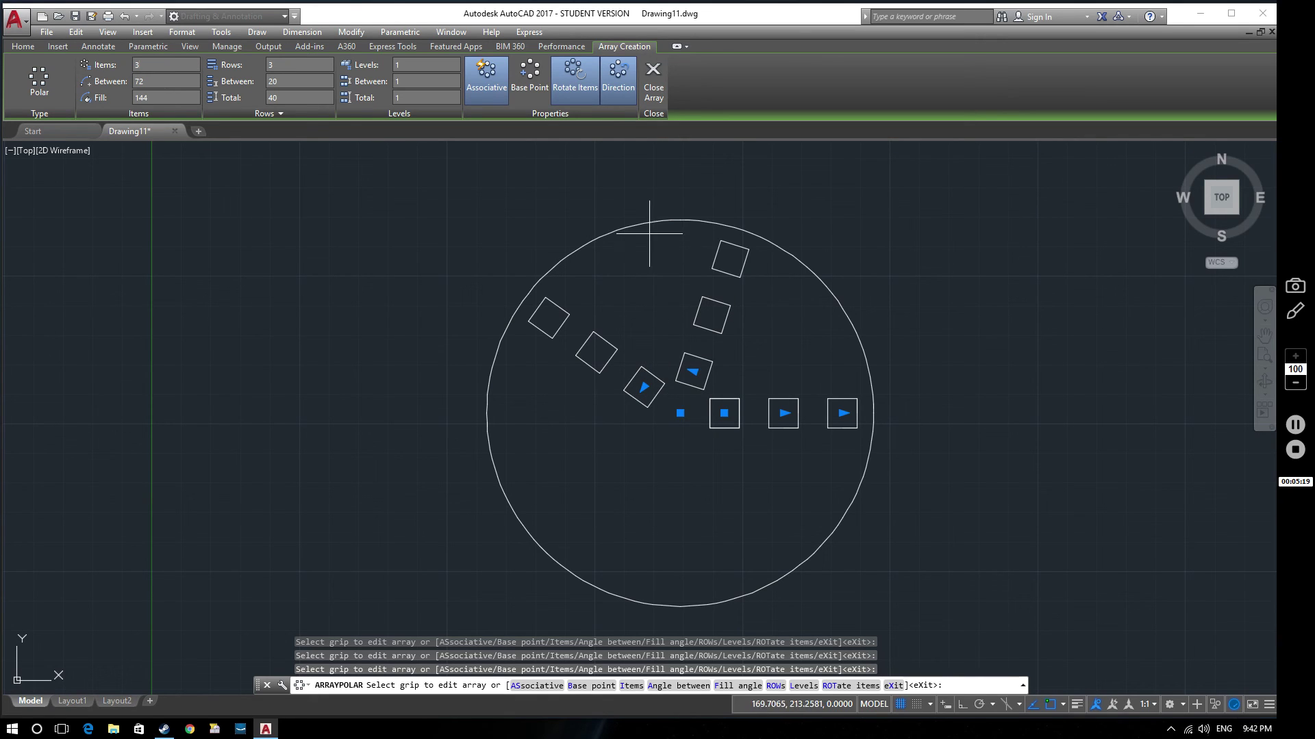
pyautogui.click(620, 83)
pyautogui.click(621, 82)
pyautogui.click(620, 81)
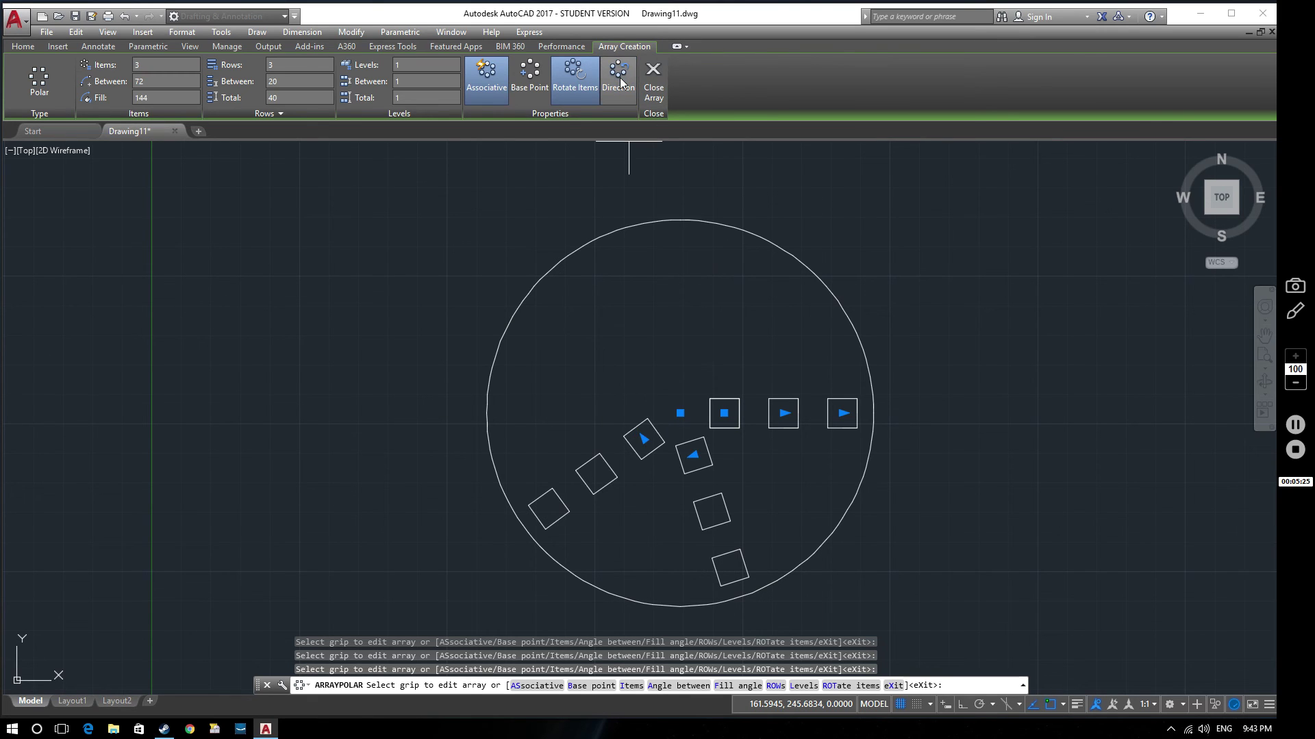
pyautogui.click(620, 82)
pyautogui.click(619, 77)
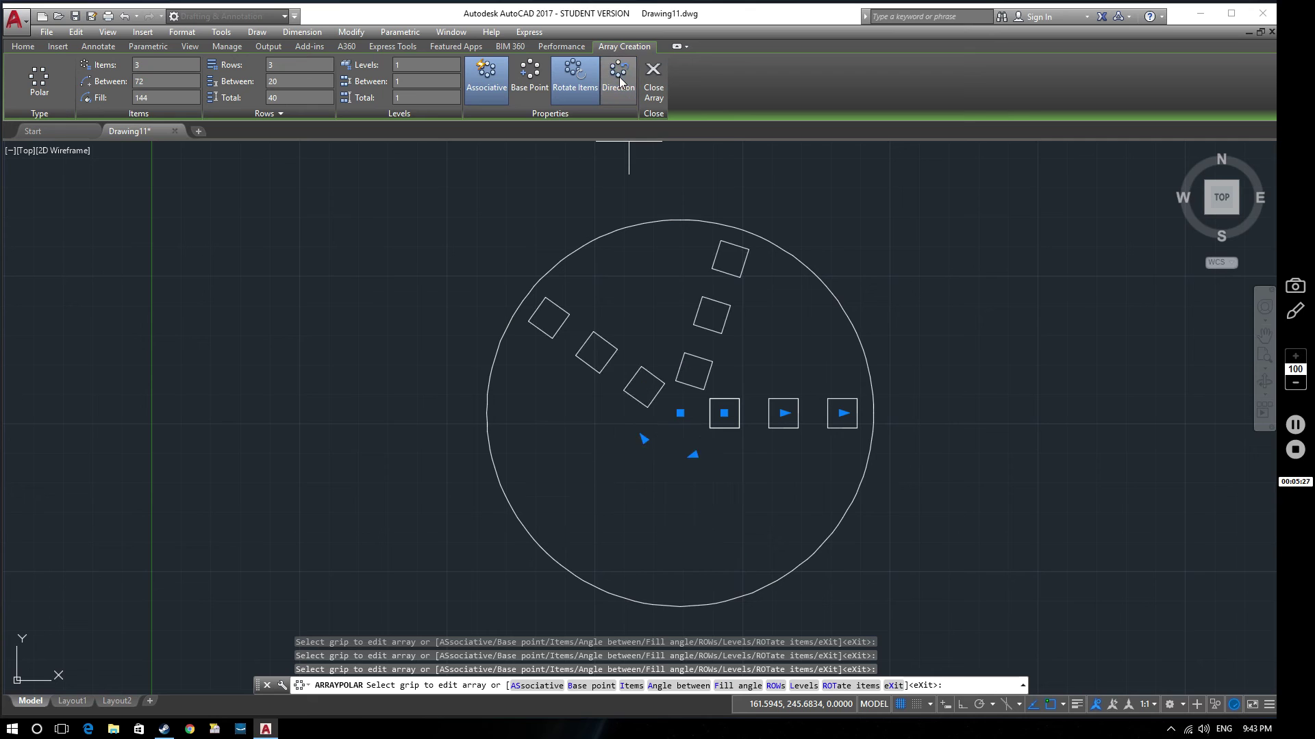
pyautogui.click(630, 95)
pyautogui.click(631, 94)
pyautogui.click(630, 94)
pyautogui.click(619, 79)
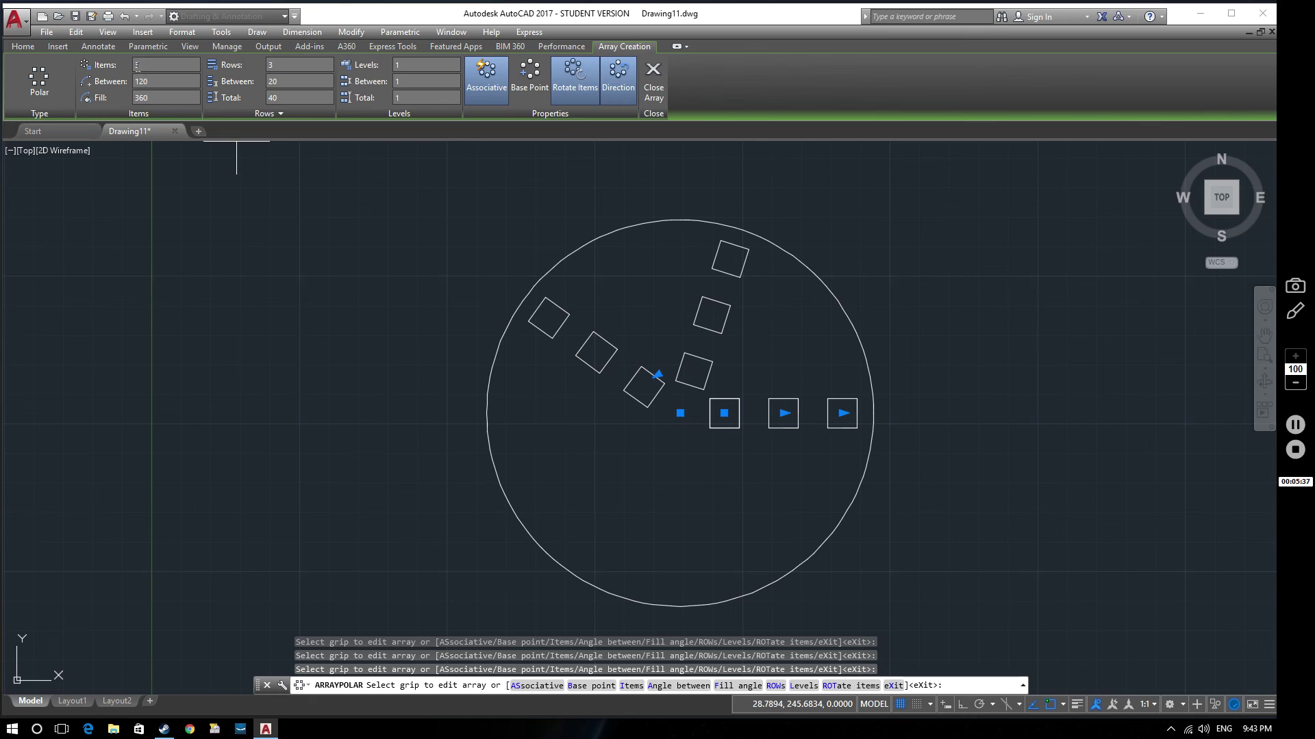
pyautogui.write('3')
pyautogui.press('Return')
pyautogui.write('5')
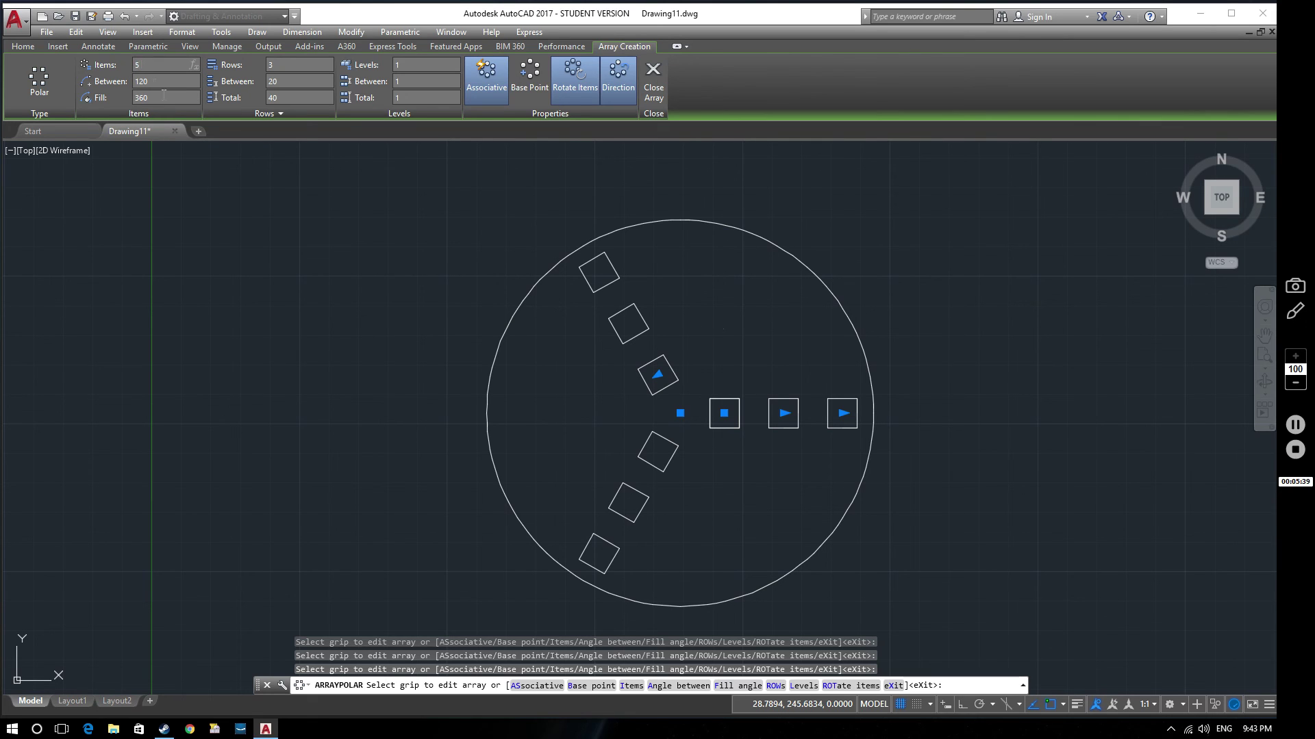
pyautogui.press('Return')
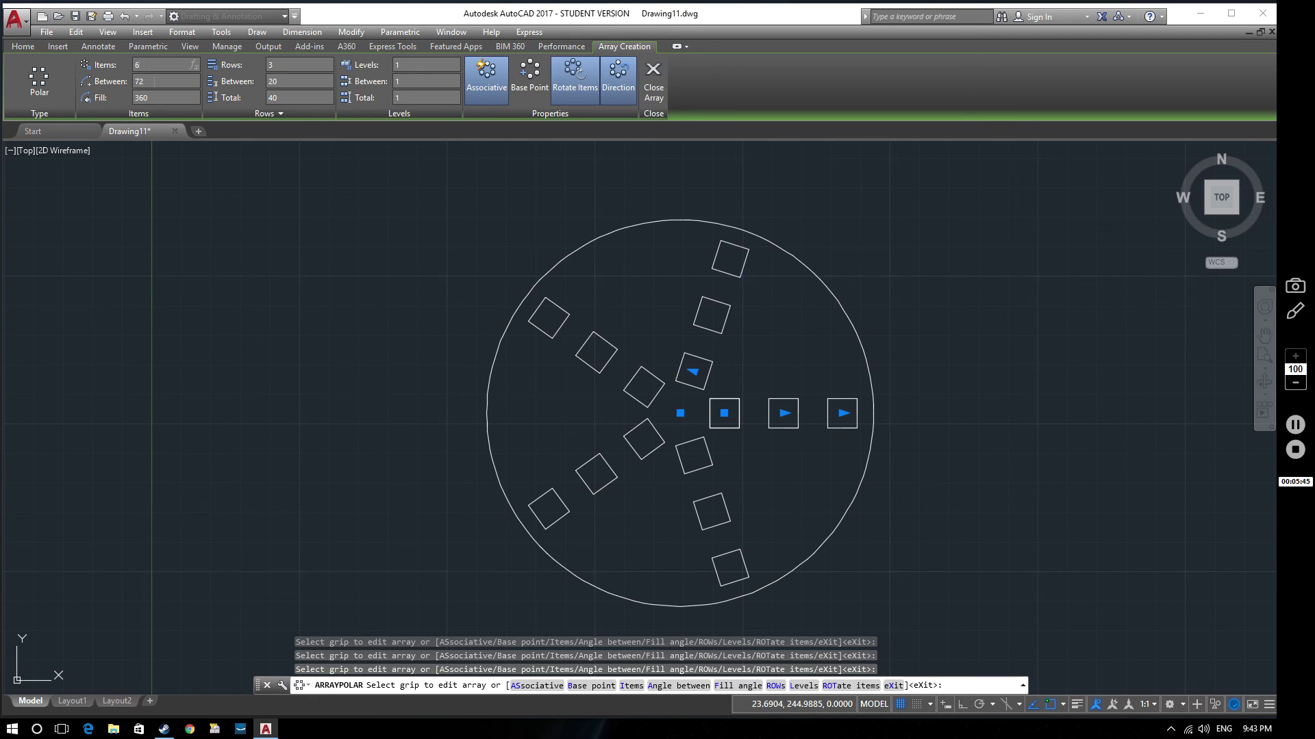
pyautogui.press('Return')
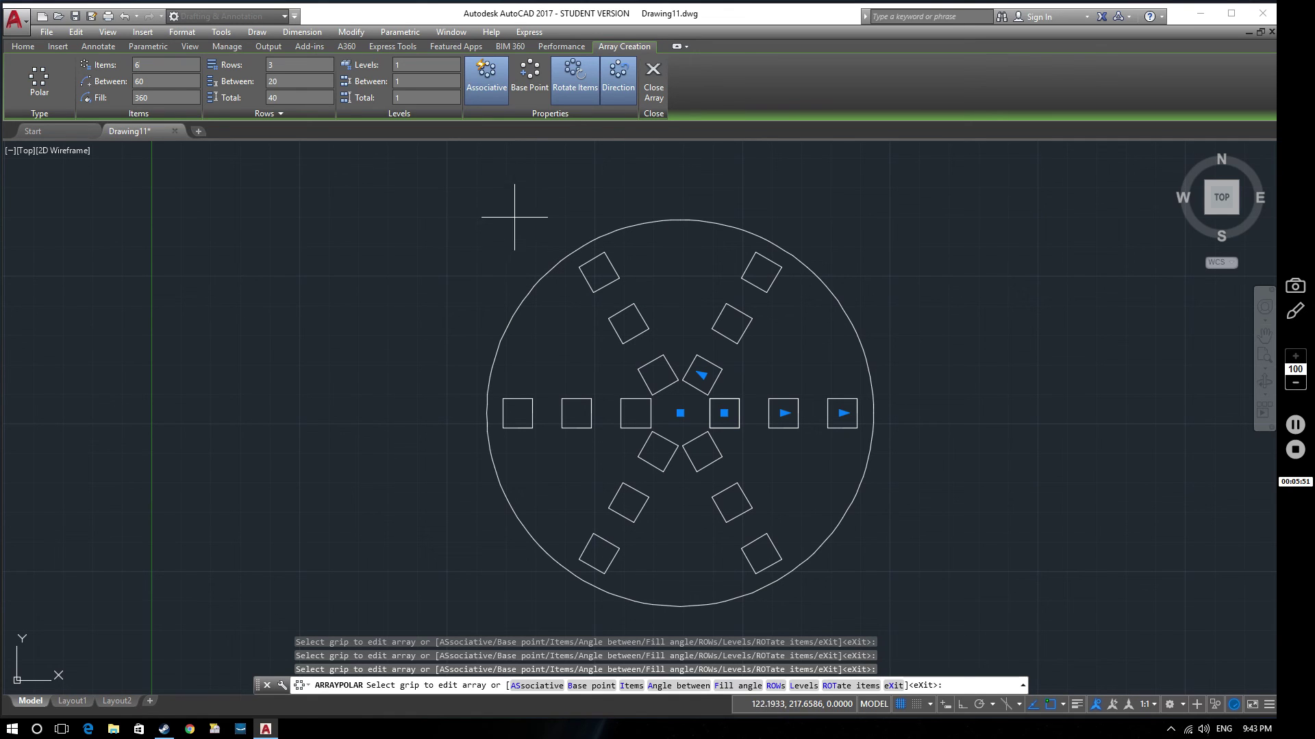
pyautogui.click(570, 76)
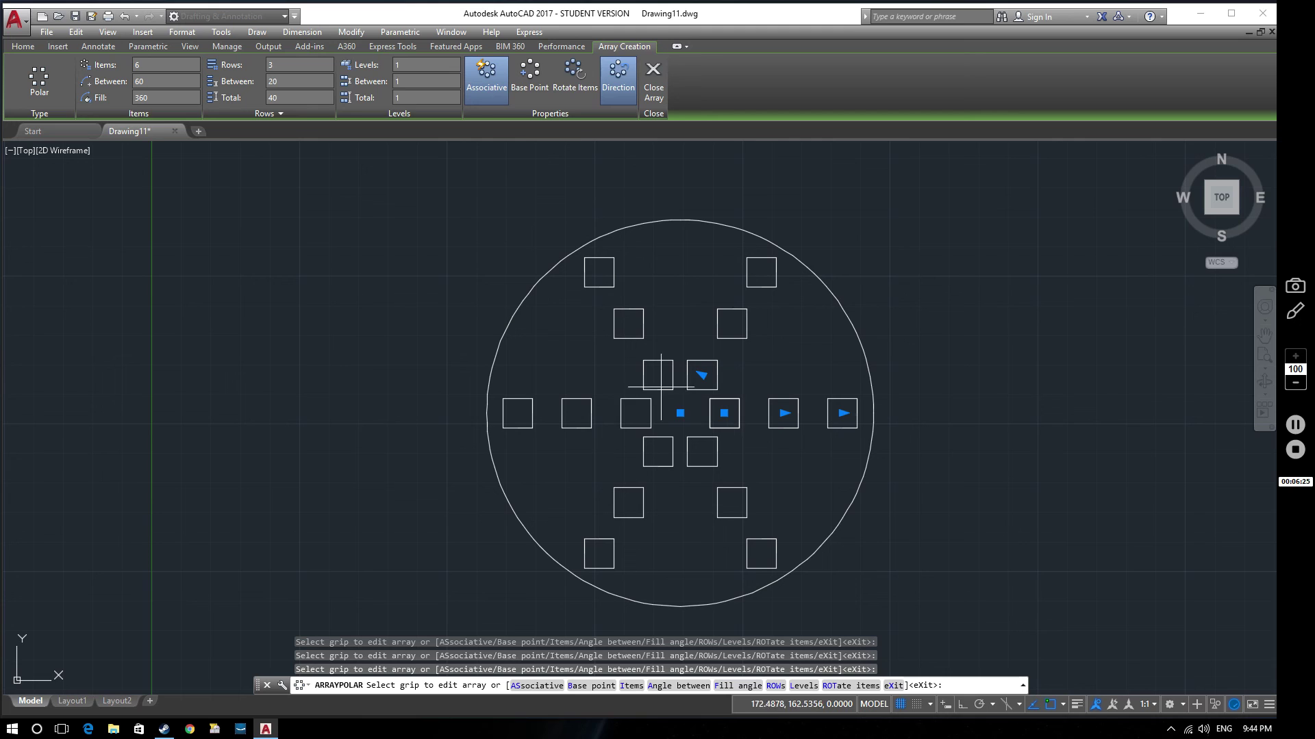
pyautogui.click(584, 79)
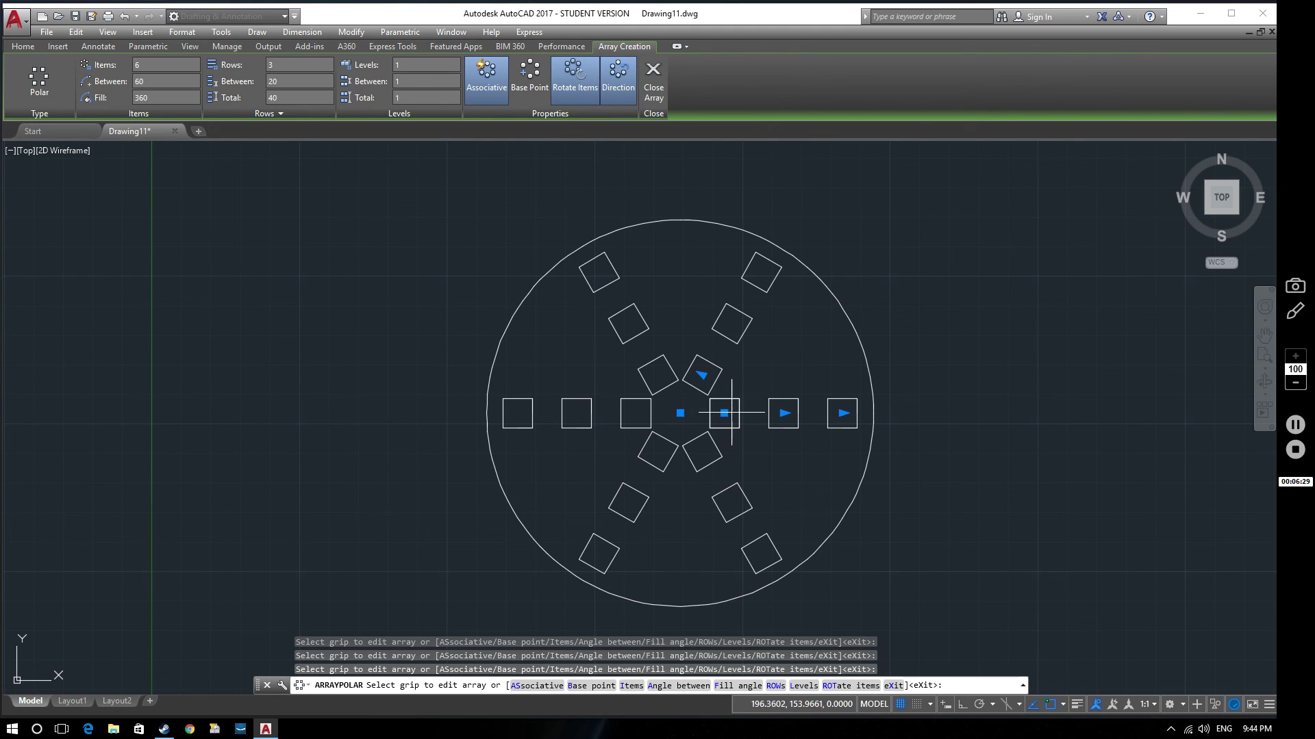